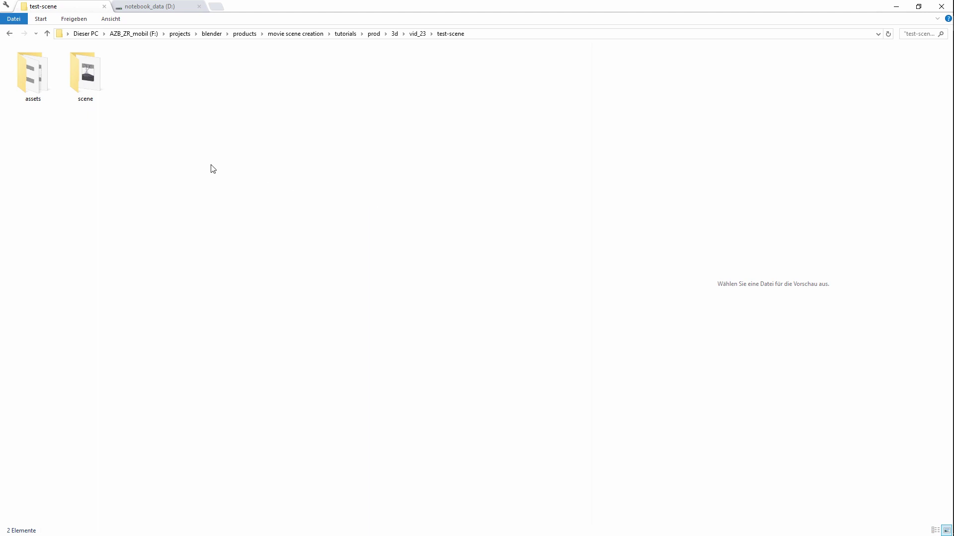
{"action": "double_click", "coordinate": [85, 80]}
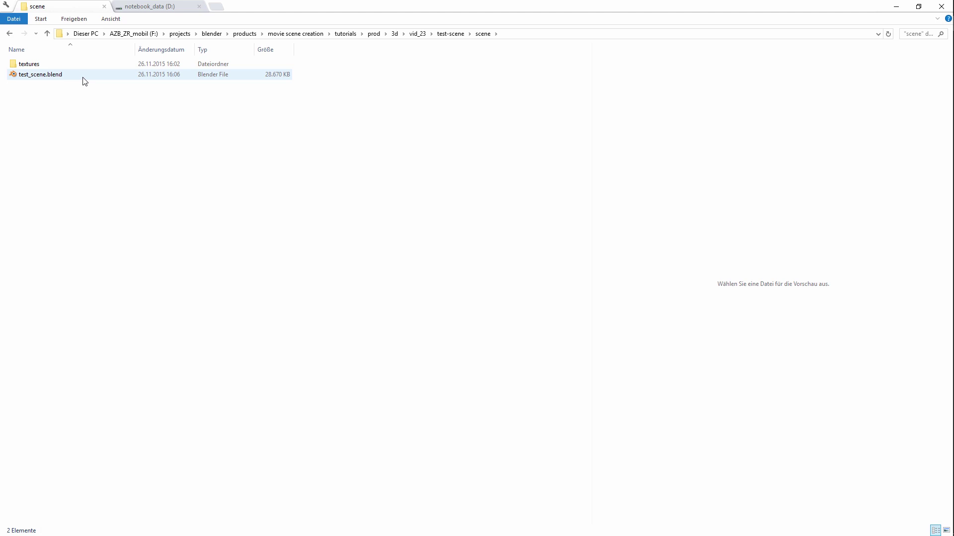
{"action": "left_click", "coordinate": [453, 35]}
{"action": "double_click", "coordinate": [31, 79]}
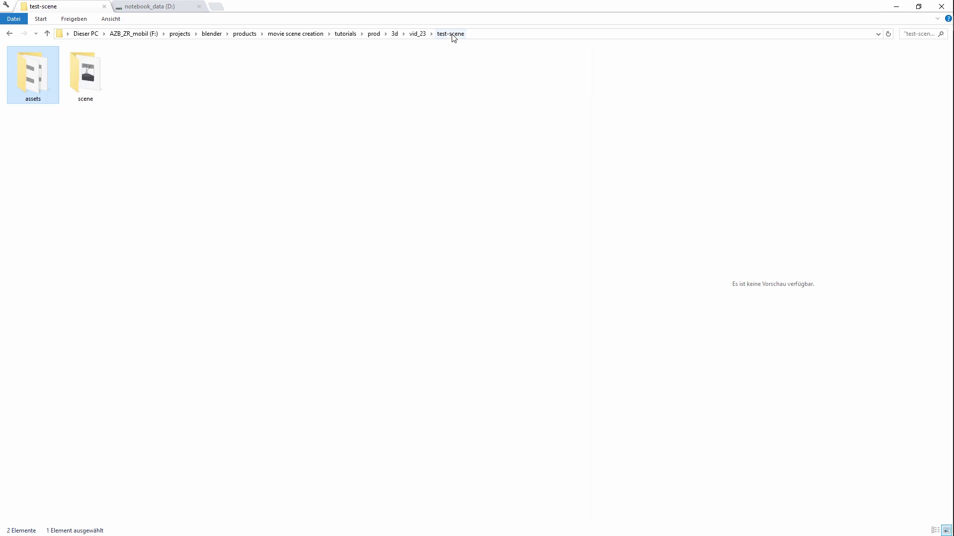
{"action": "double_click", "coordinate": [87, 80]}
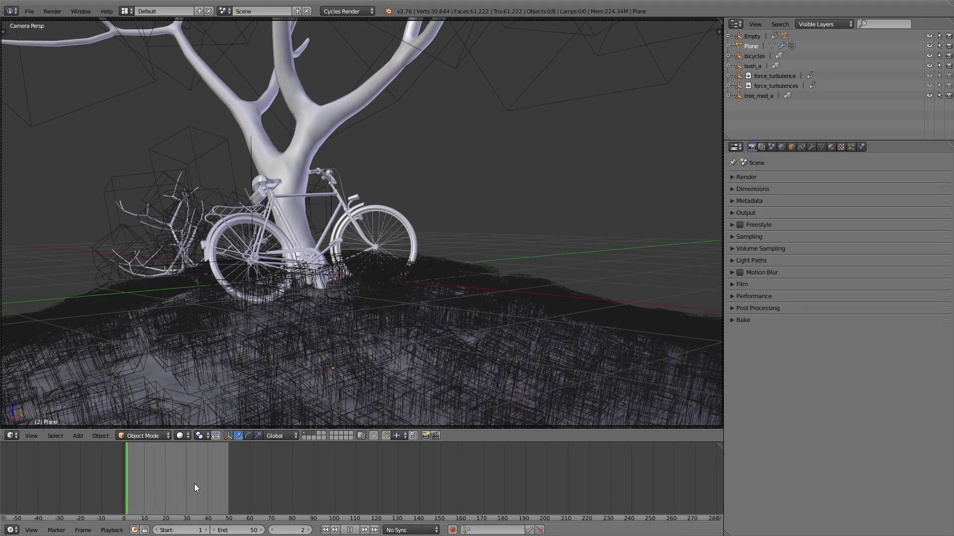
{"action": "left_click", "coordinate": [231, 484]}
{"action": "left_click", "coordinate": [129, 478]}
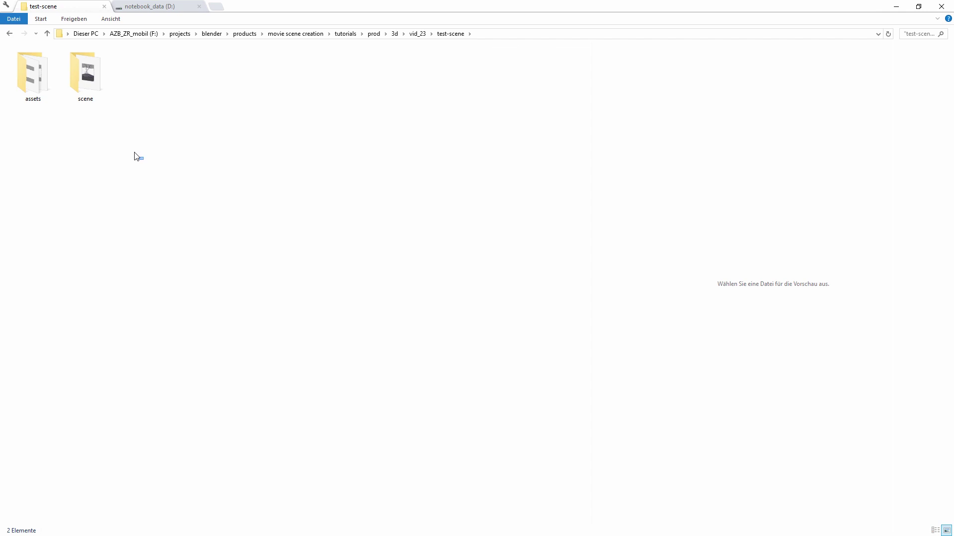
Compress the assets and scene folders with 7-Zip into a test-scene.zip archive
{"action": "left_click_drag", "start_coordinate": [143, 160], "coordinate": [29, 66]}
{"action": "right_click", "coordinate": [28, 64]}
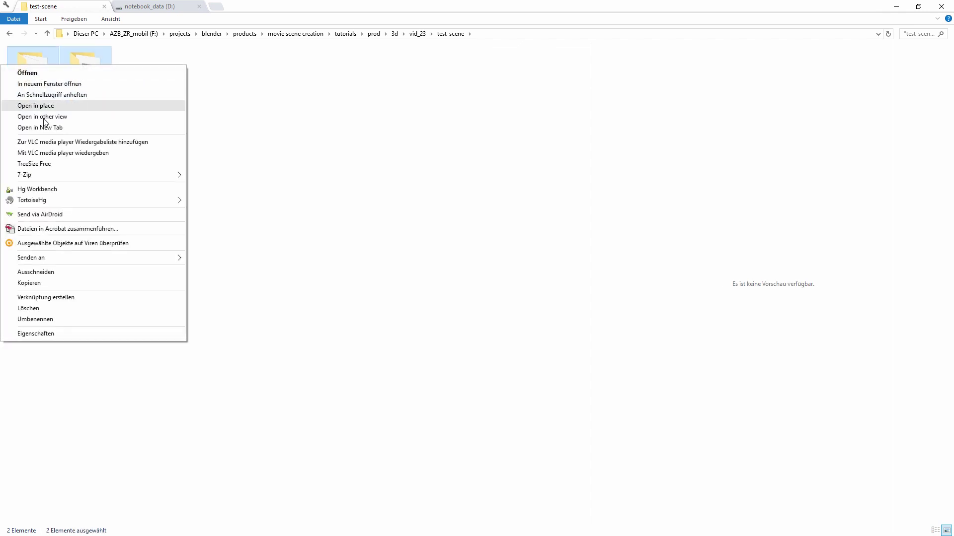
{"action": "mouse_move", "coordinate": [56, 177]}
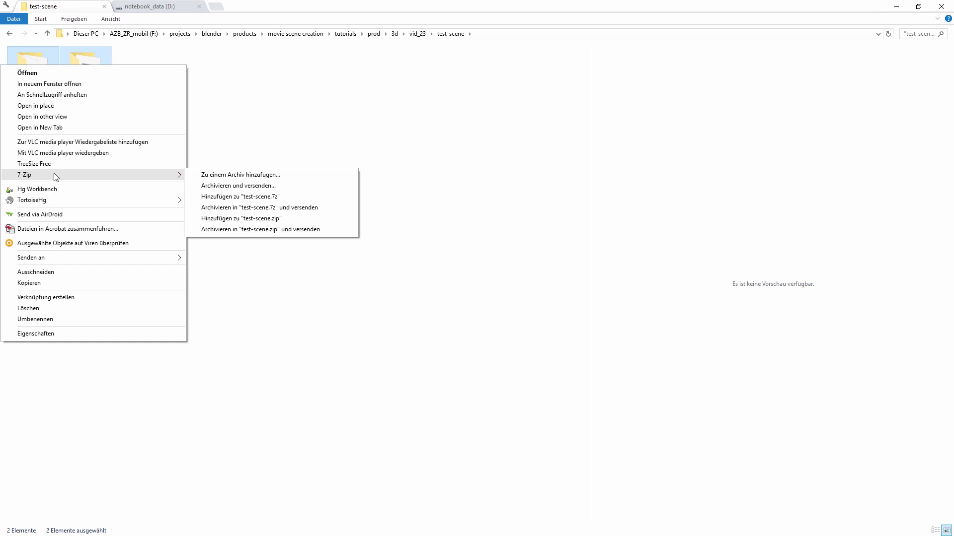
{"action": "left_click", "coordinate": [222, 180]}
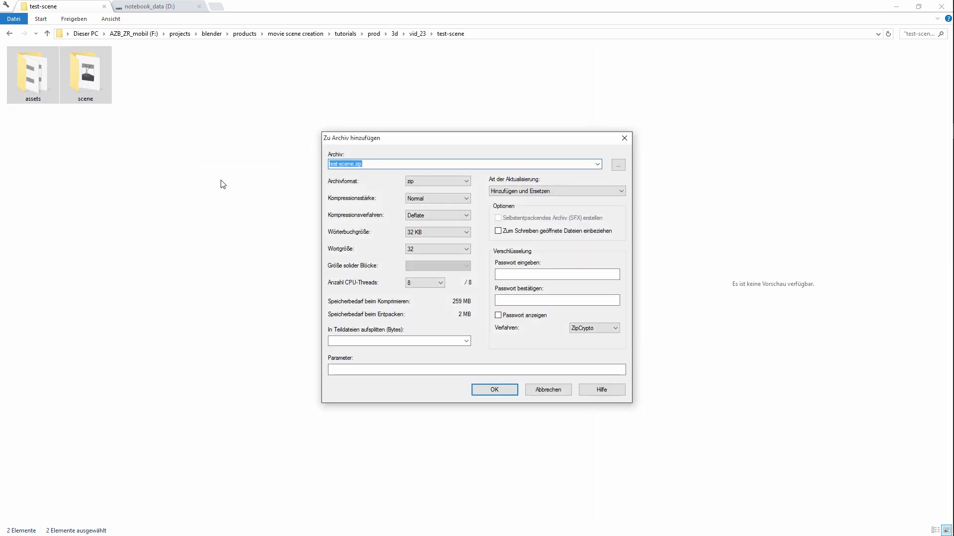
{"action": "left_click", "coordinate": [494, 390]}
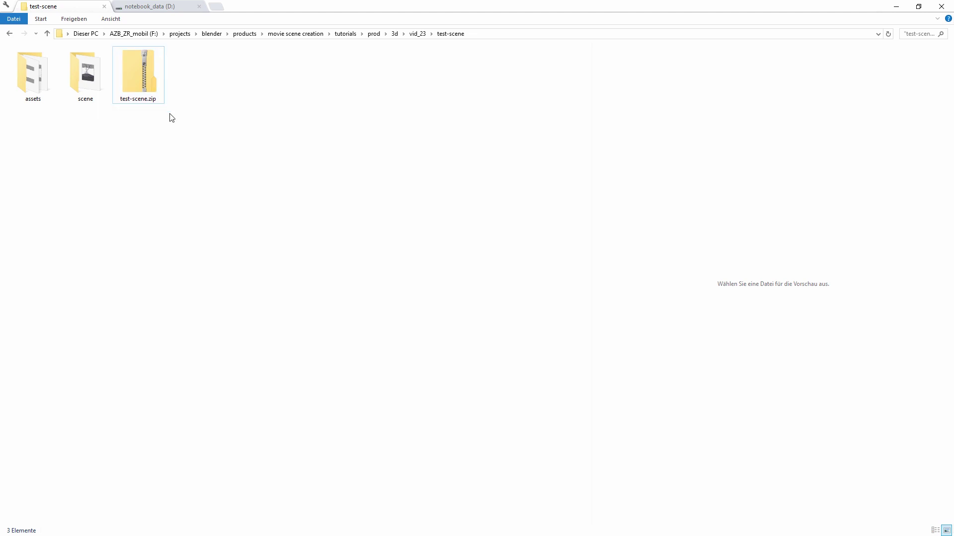
Open bicycle.blend from the assets folder and reach the File menu's external data options
{"action": "double_click", "coordinate": [41, 72]}
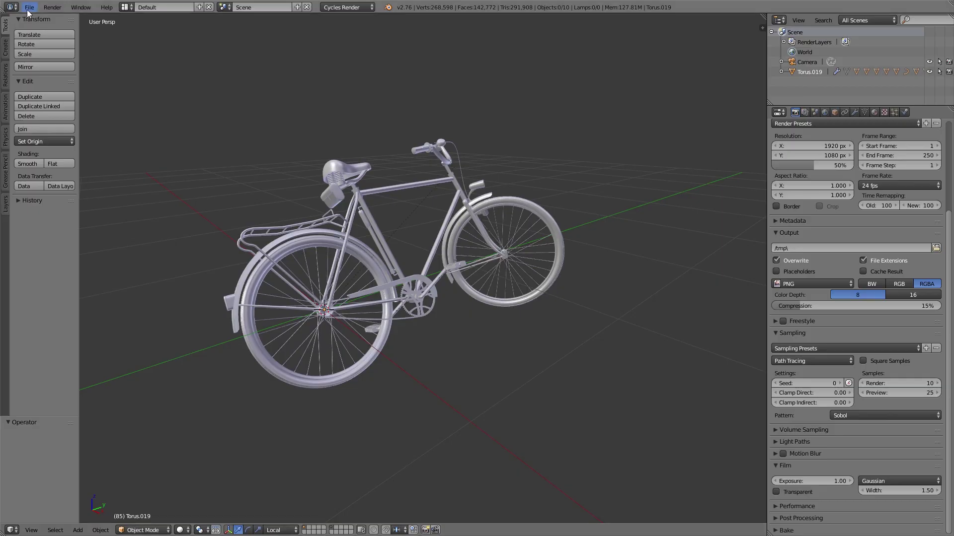
{"action": "left_click", "coordinate": [29, 7]}
{"action": "mouse_move", "coordinate": [67, 213]}
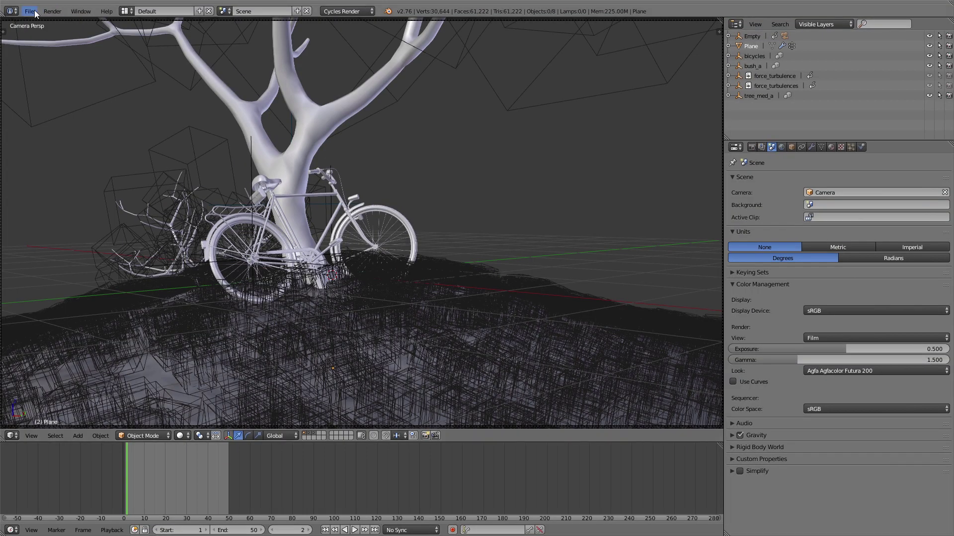
Pack all external files and the Blender libraries into the test scene
{"action": "left_click", "coordinate": [29, 11]}
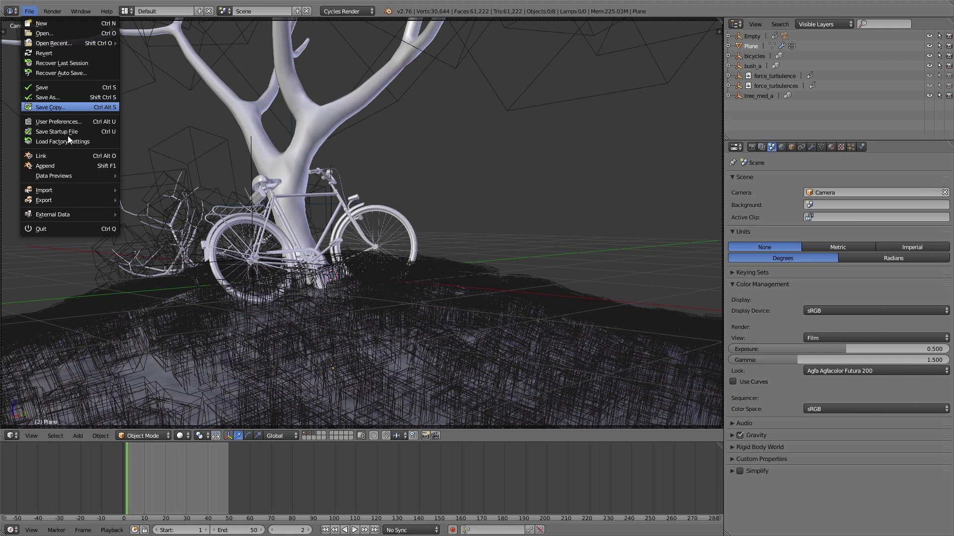
{"action": "mouse_move", "coordinate": [58, 211]}
{"action": "left_click", "coordinate": [136, 213]}
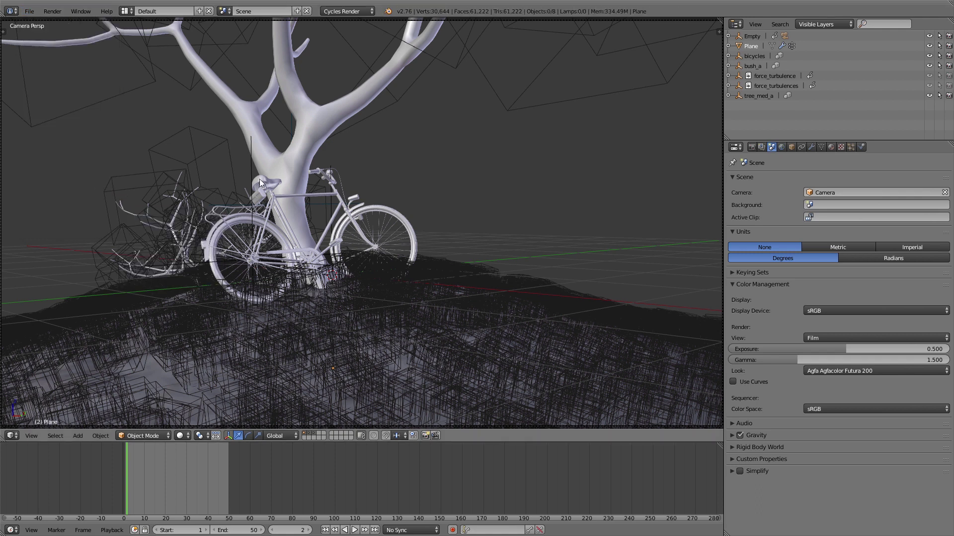
{"action": "key", "text": "space"}
{"action": "type", "text": "pack"}
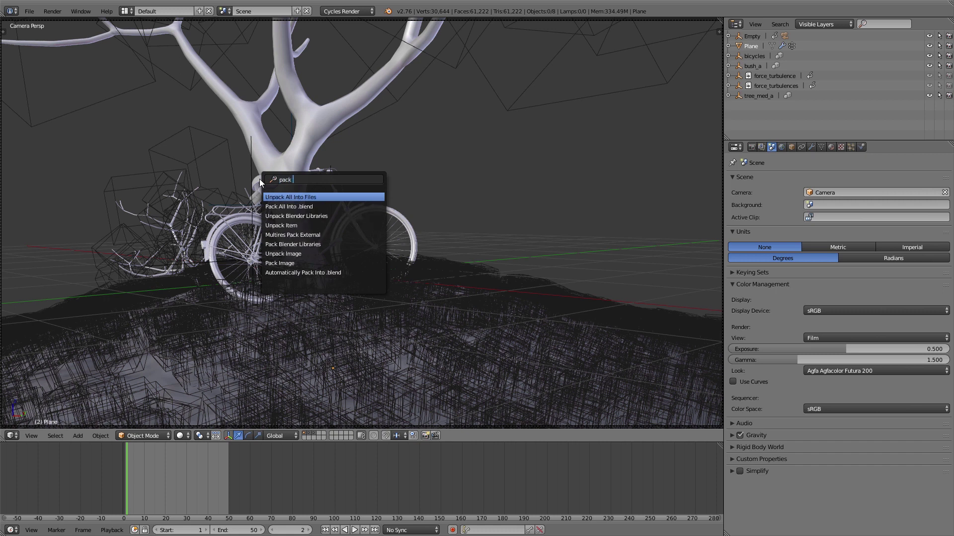
{"action": "type", "text": " bl"}
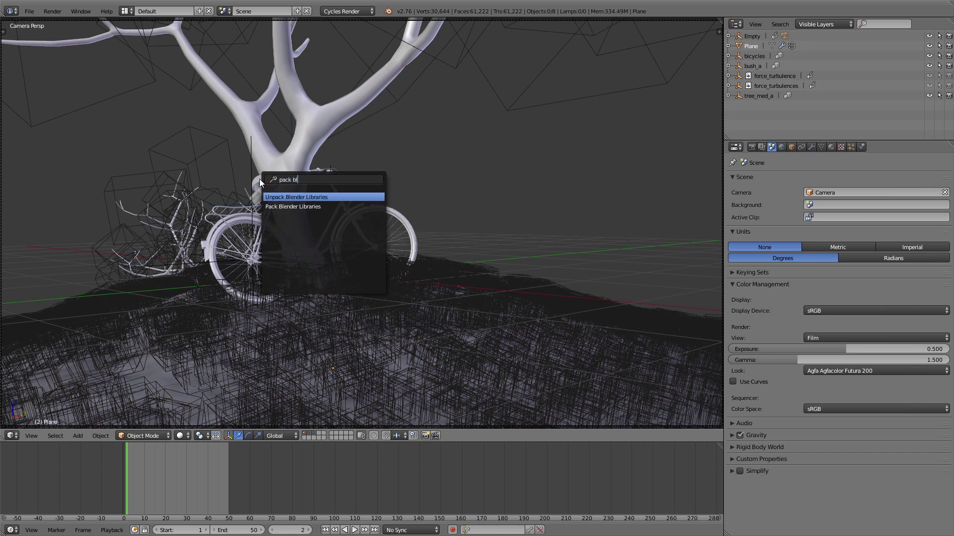
{"action": "key", "text": "Return"}
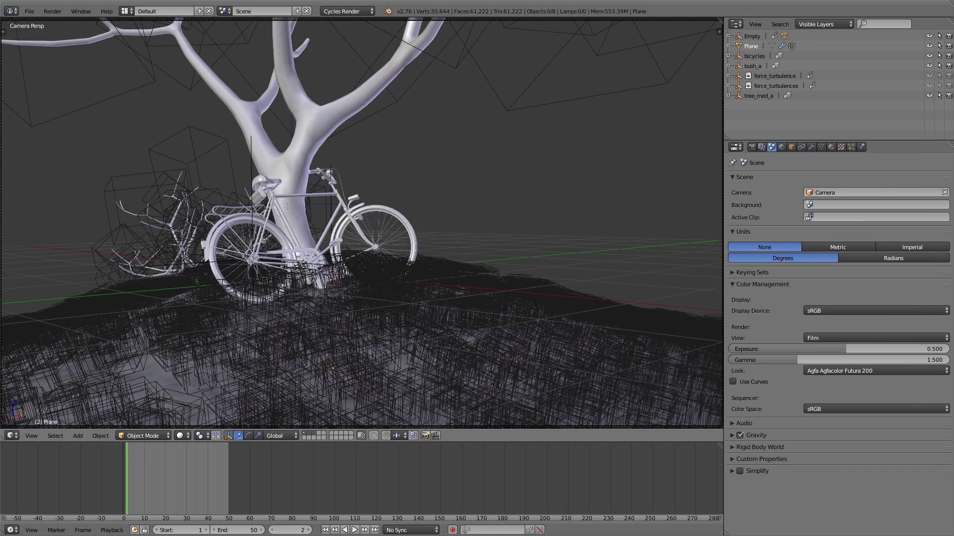
Save the scene under the new name test_scene_packed.blend
{"action": "left_click", "coordinate": [31, 11]}
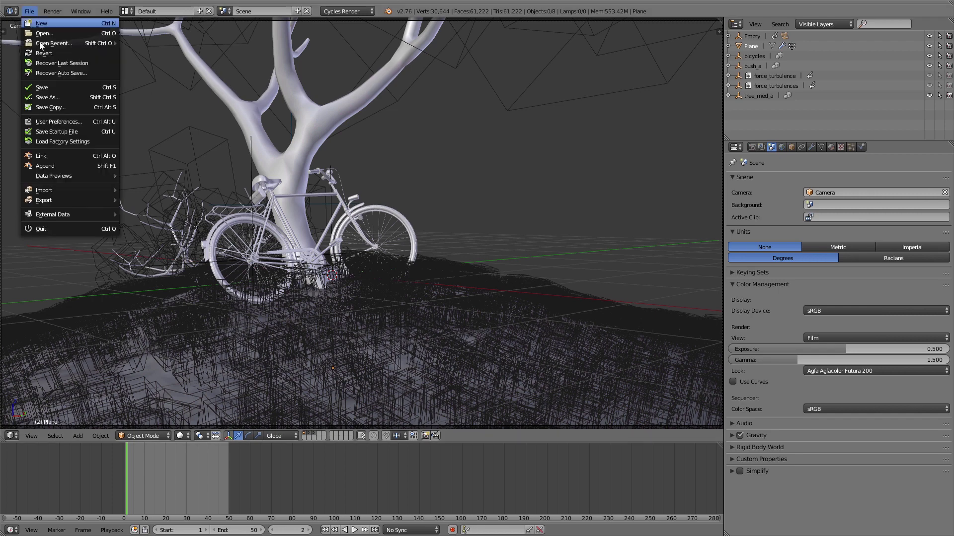
{"action": "left_click", "coordinate": [50, 97]}
{"action": "left_click", "coordinate": [160, 45]}
{"action": "type", "text": "_packe"}
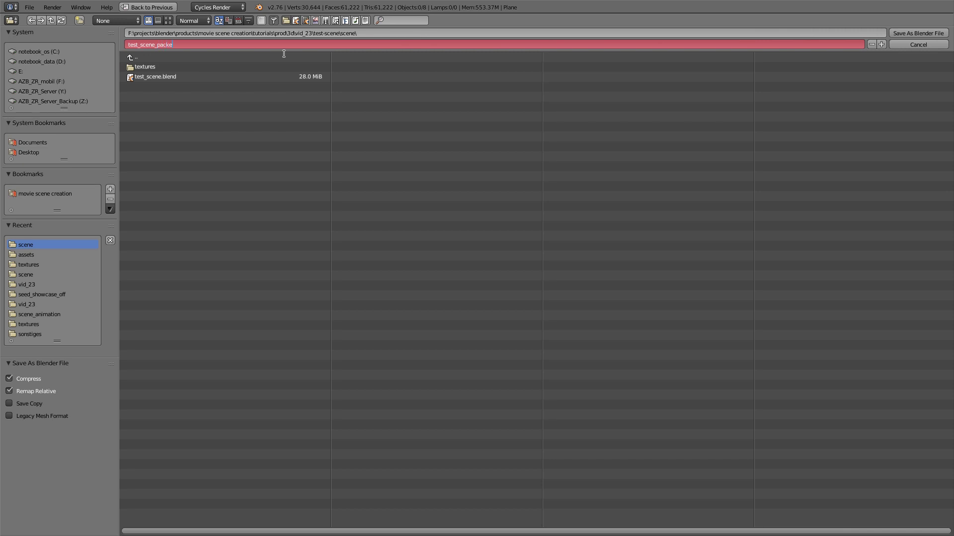
{"action": "type", "text": "d"}
{"action": "key", "text": "Return"}
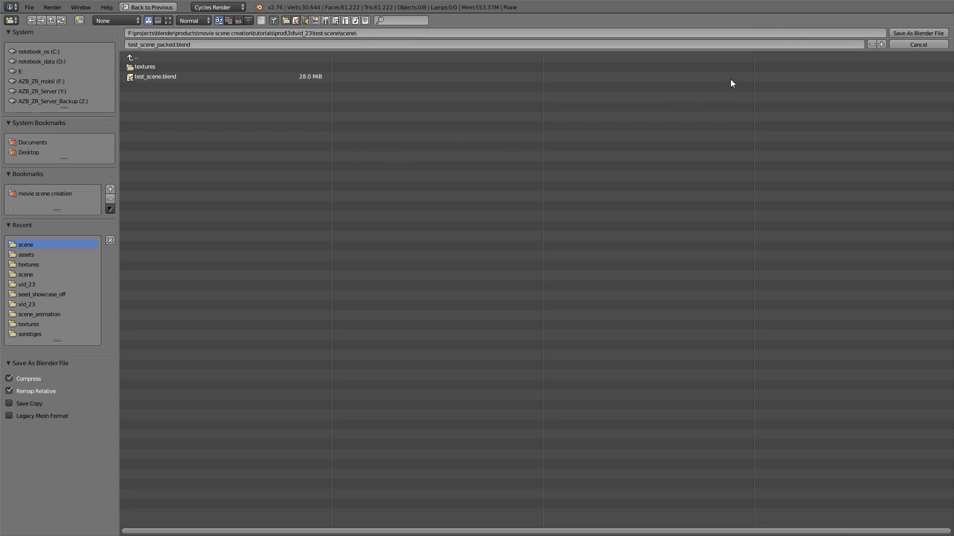
Save test_scene_packed.blend, then upload test-scene.zip from the test-scene folder to blendergrid
{"action": "left_click", "coordinate": [902, 33]}
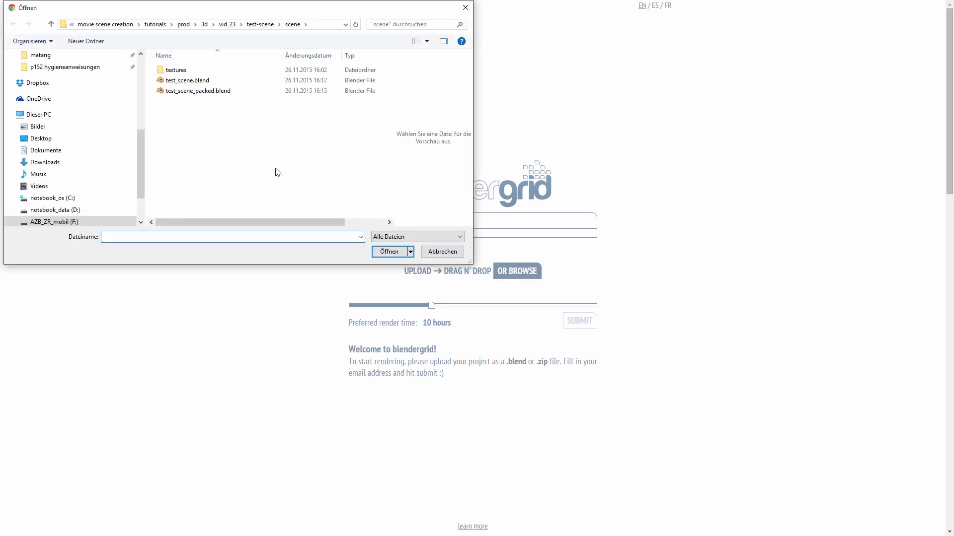
{"action": "left_click", "coordinate": [265, 26]}
{"action": "left_click", "coordinate": [167, 91]}
{"action": "left_click", "coordinate": [389, 251]}
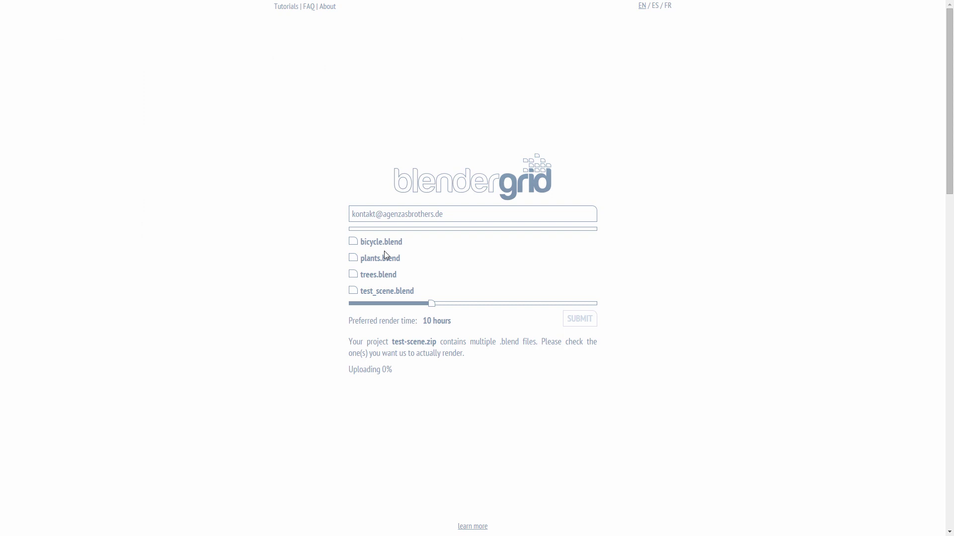
Submit only test_scene.blend with a 3-hour preferred render time
{"action": "left_click", "coordinate": [353, 291]}
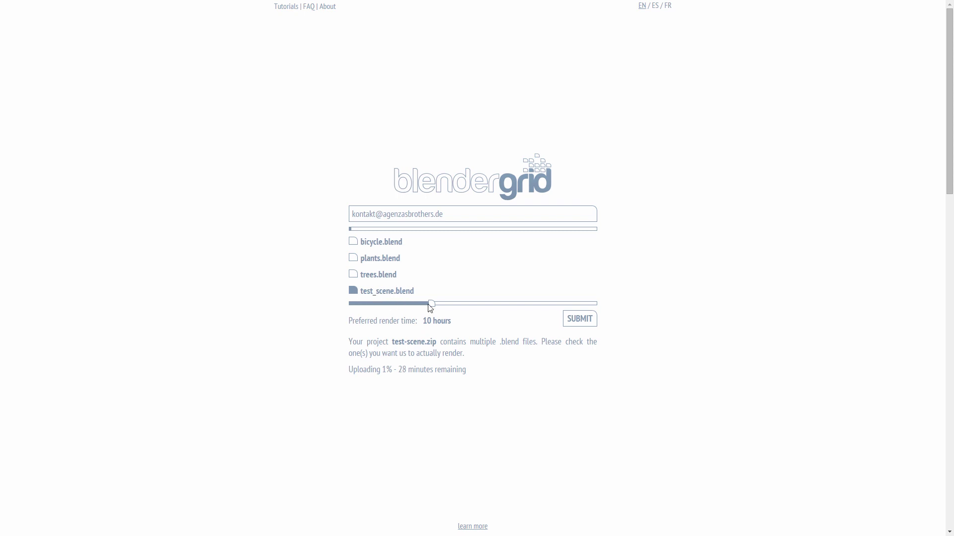
{"action": "left_click_drag", "start_coordinate": [432, 304], "coordinate": [332, 315]}
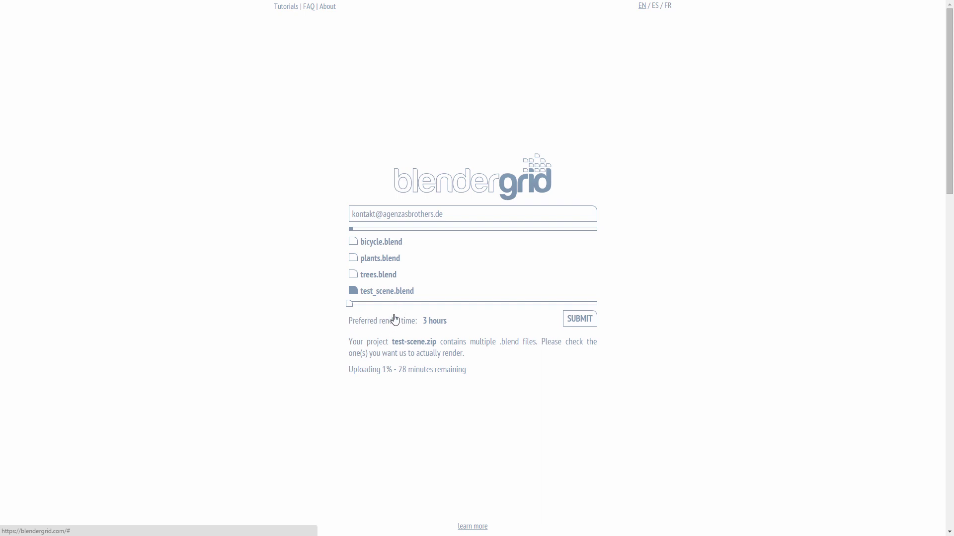
{"action": "left_click", "coordinate": [581, 323]}
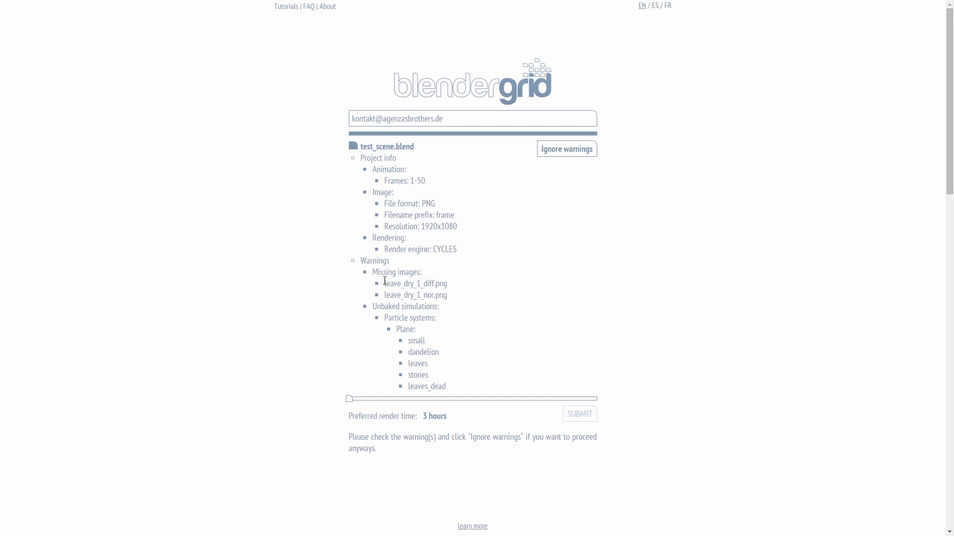
Ignore the missing-image and unbaked-simulation warnings and continue rendering test_scene.blend
{"action": "left_click", "coordinate": [570, 151]}
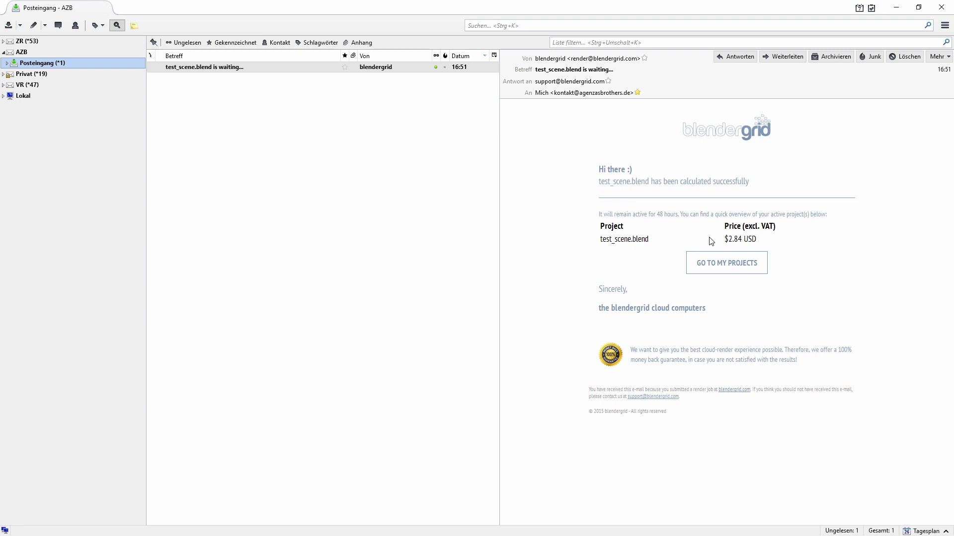
Follow the email's GO TO MY PROJECTS link to blendergrid's active projects page
{"action": "left_click", "coordinate": [718, 270]}
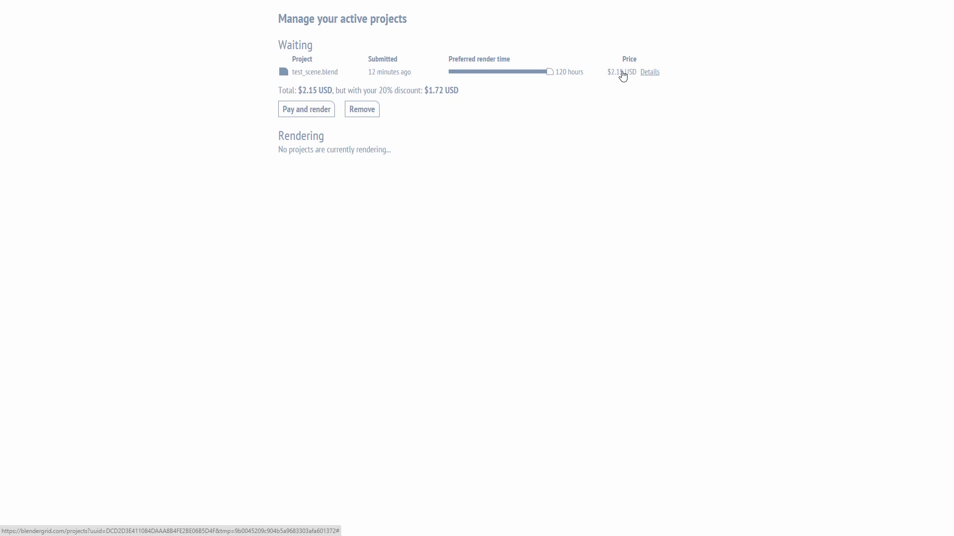
Open the Details page for test_scene.blend from the active projects list
{"action": "left_click", "coordinate": [651, 76]}
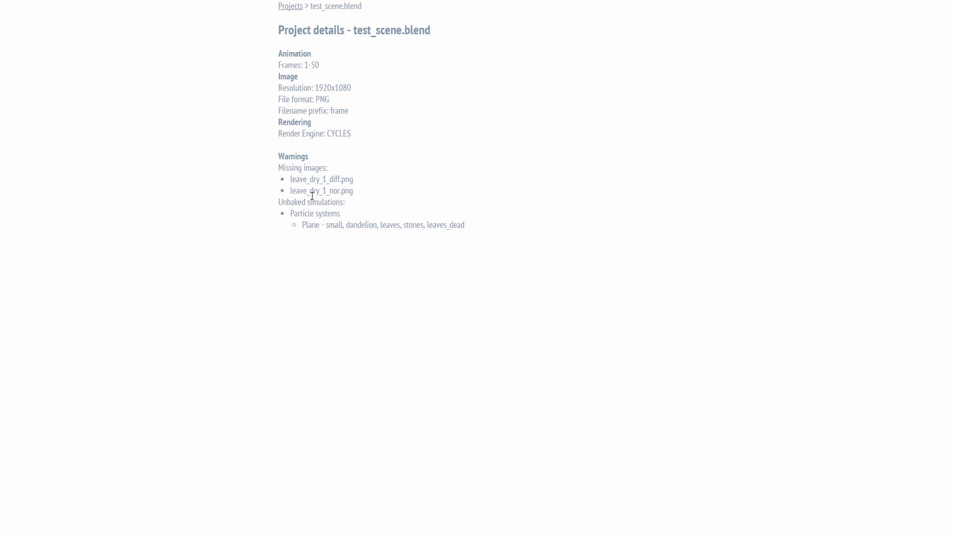
Go back from test_scene.blend's details to the Manage your active projects page with Alt+Left
{"action": "key", "text": "alt+Left"}
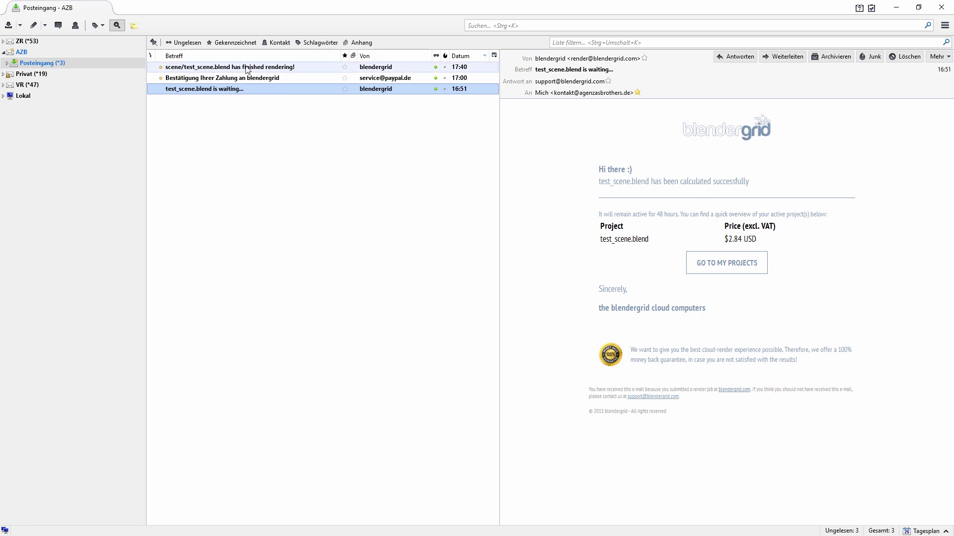
Read blendergrid's finished-rendering and waiting-render emails about test_scene.blend in Thunderbird
{"action": "left_click", "coordinate": [248, 68]}
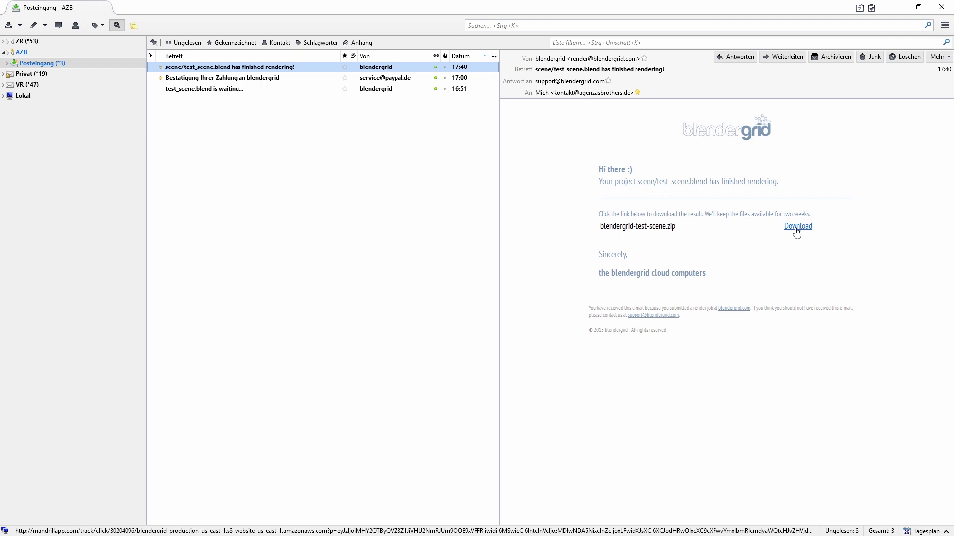
{"action": "left_click", "coordinate": [288, 89]}
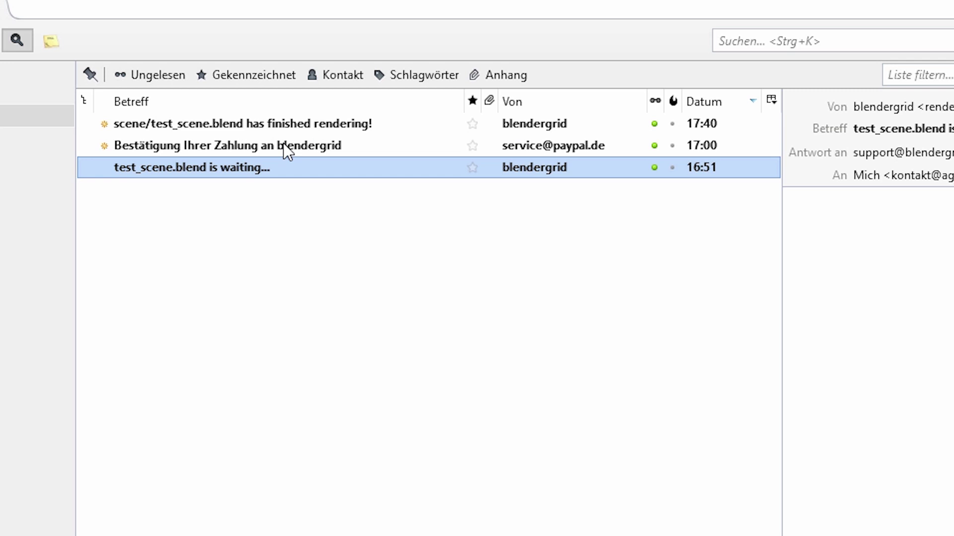
{"action": "left_click", "coordinate": [274, 123]}
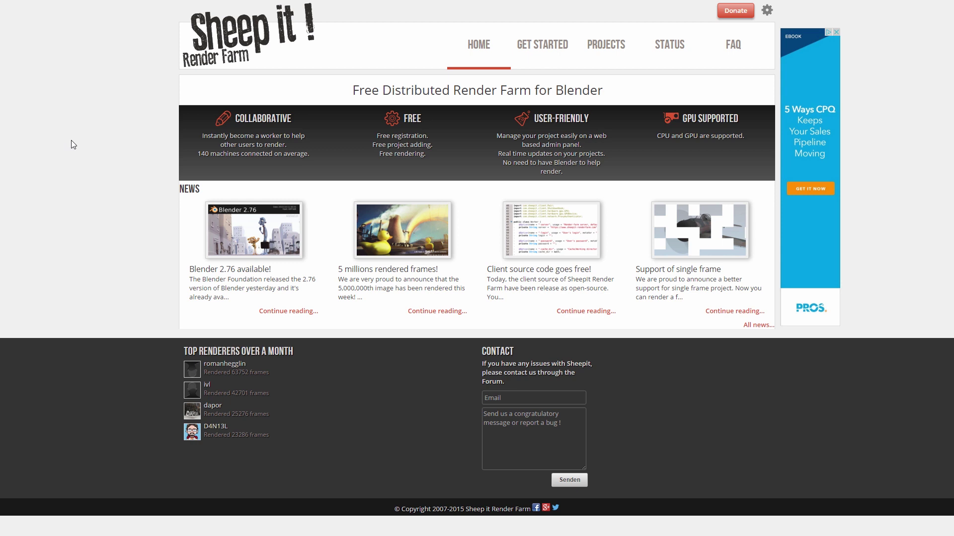
Log in to SheepIt with the saved credentials and go to the Get Started page
{"action": "left_click", "coordinate": [766, 11]}
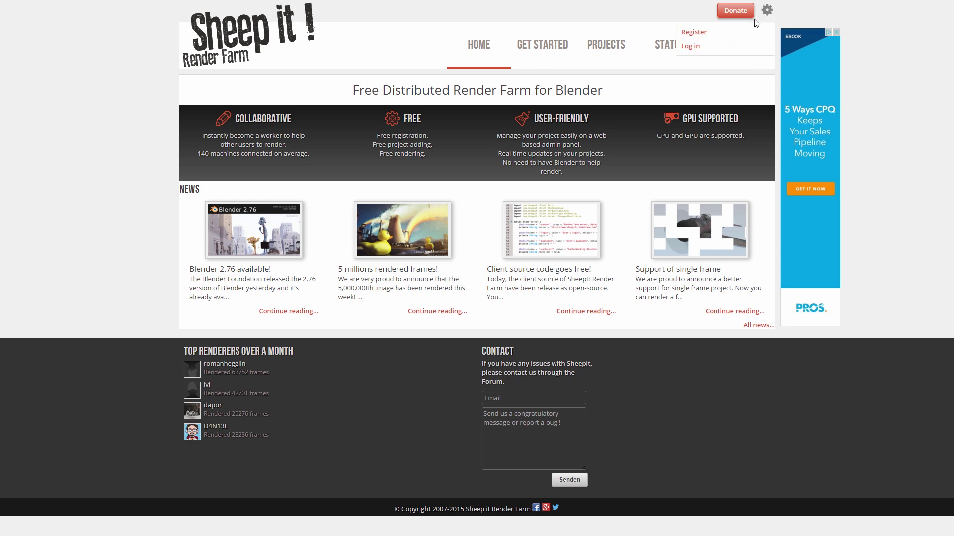
{"action": "left_click", "coordinate": [691, 47]}
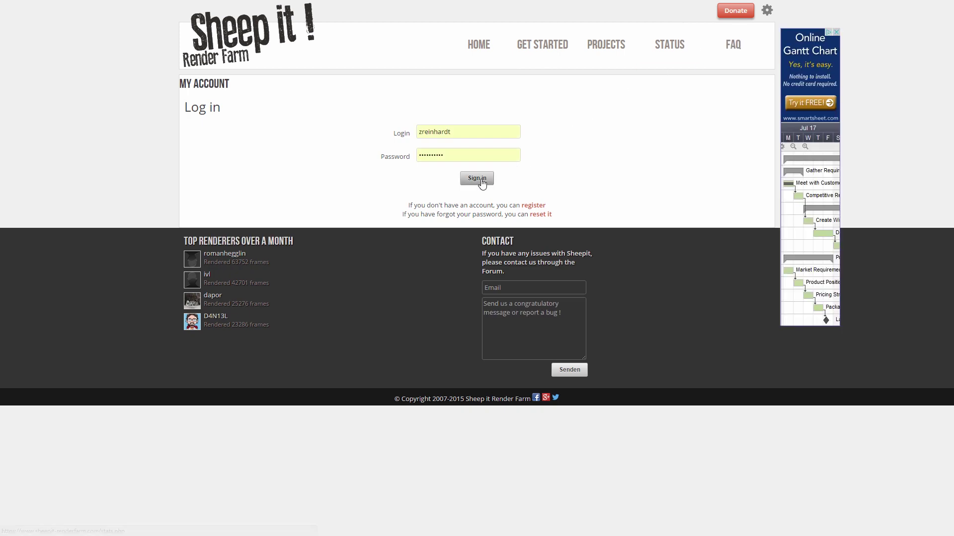
{"action": "left_click", "coordinate": [477, 179]}
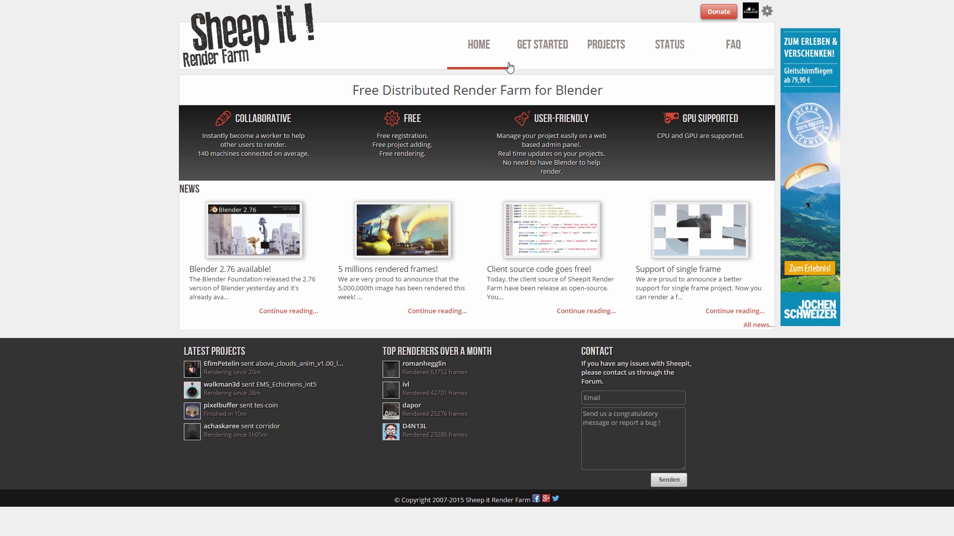
{"action": "left_click", "coordinate": [536, 44]}
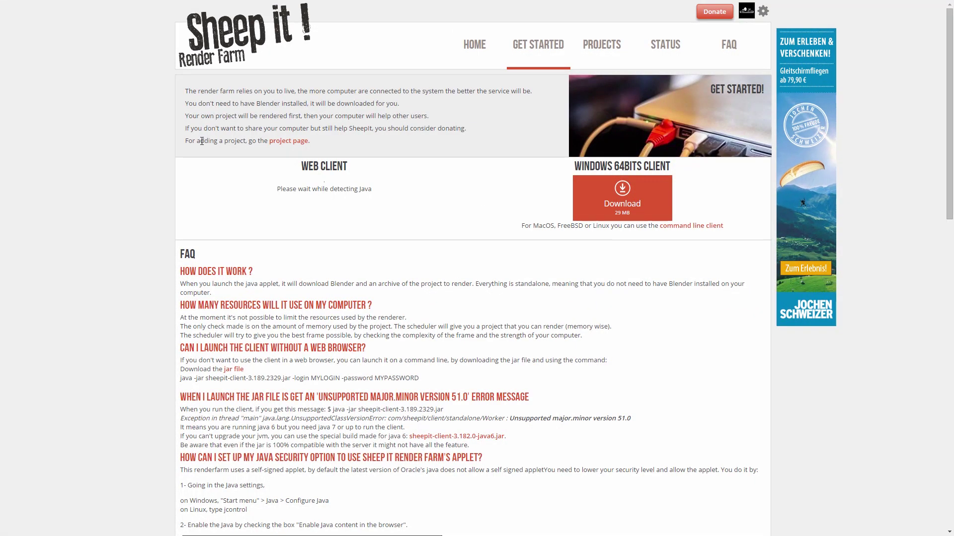
Follow the 'project page' link to Projects > Add a Project and review its upload rules
{"action": "left_click", "coordinate": [287, 142]}
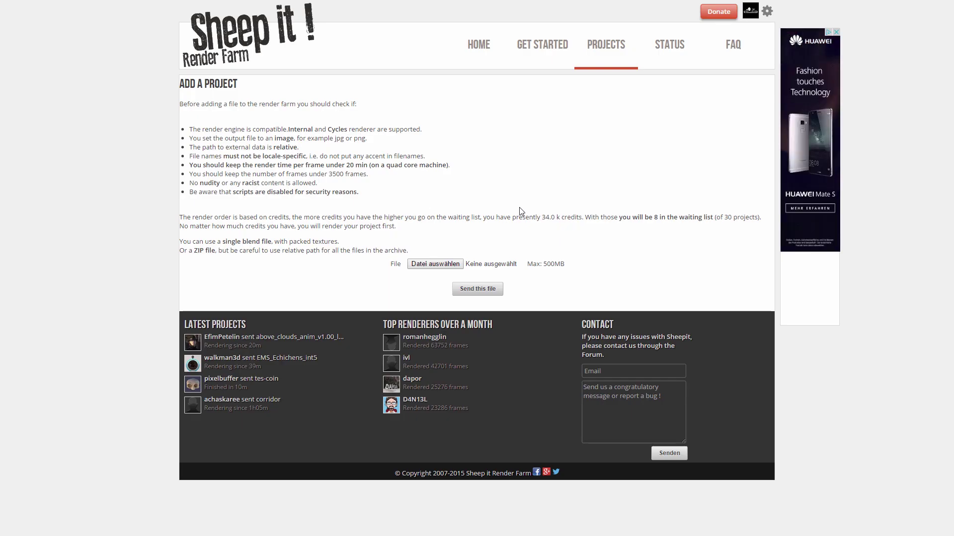
{"action": "mouse_move", "coordinate": [538, 217]}
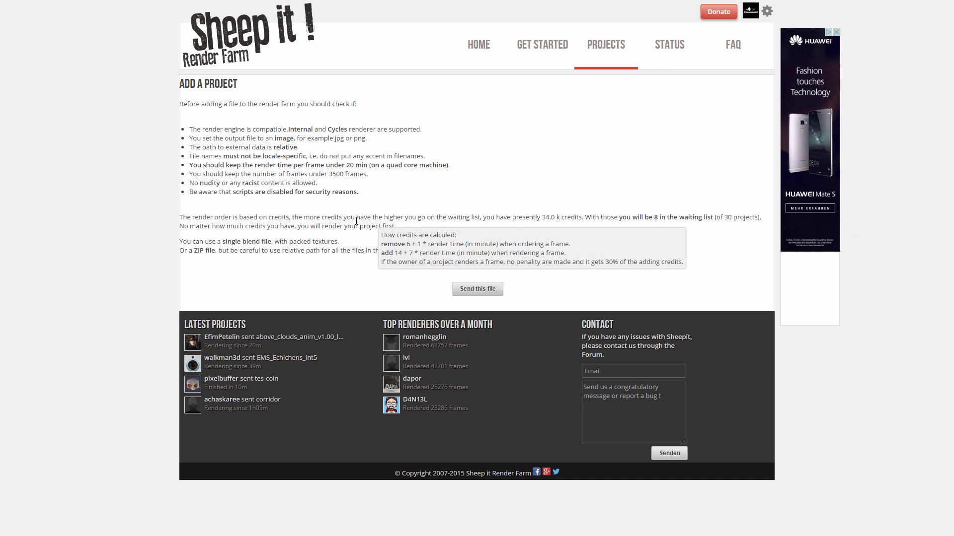
{"action": "left_click", "coordinate": [247, 242]}
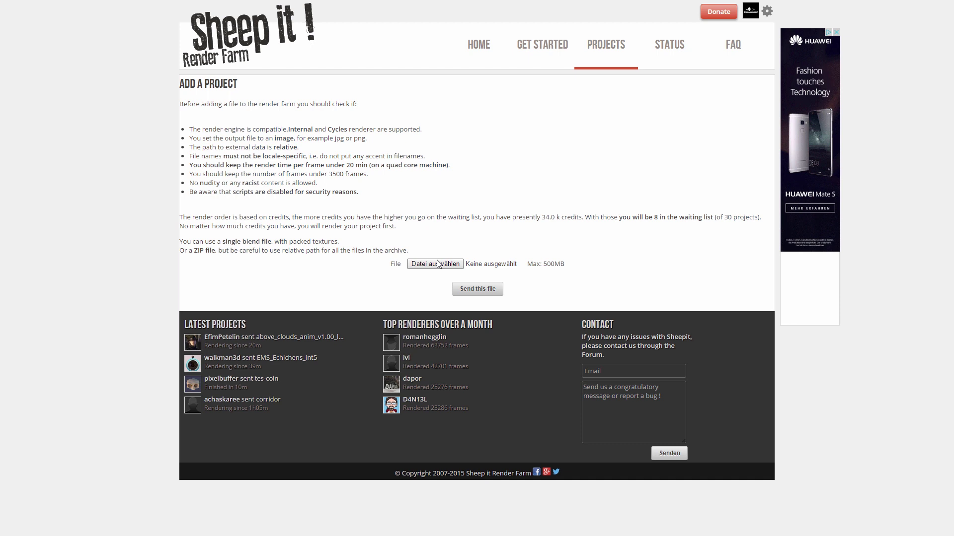
Choose test_scene_packed.blend from the scene folder and send it to SheepIt
{"action": "left_click", "coordinate": [439, 264]}
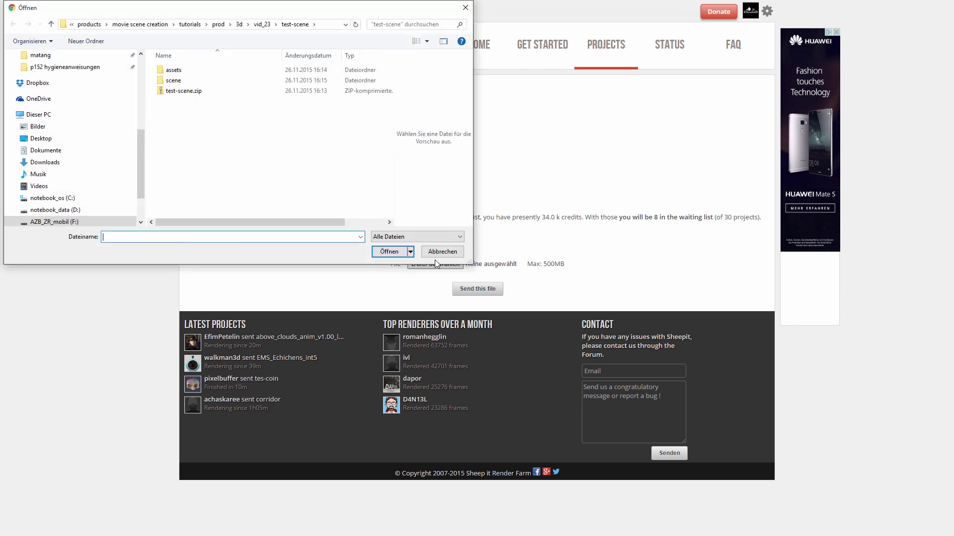
{"action": "double_click", "coordinate": [177, 81]}
{"action": "left_click", "coordinate": [182, 91]}
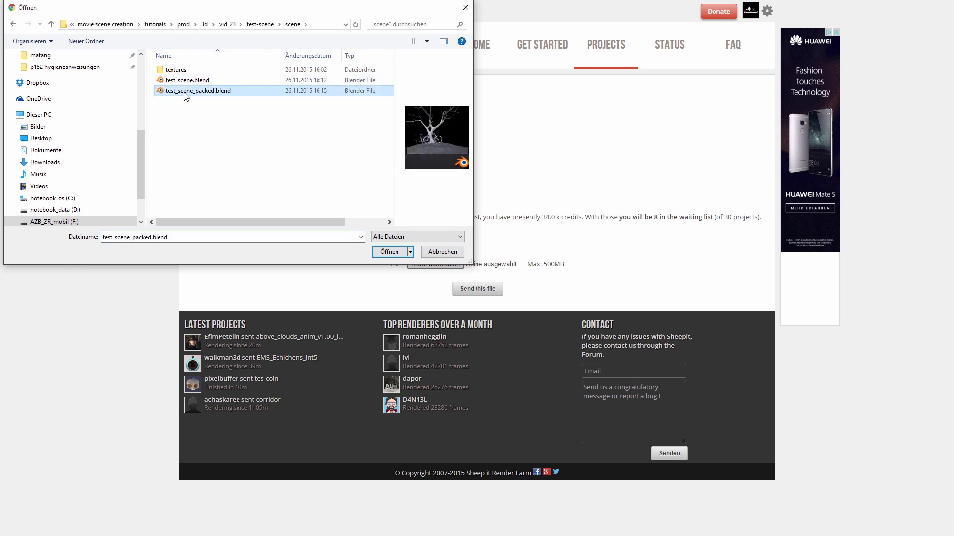
{"action": "left_click", "coordinate": [392, 251]}
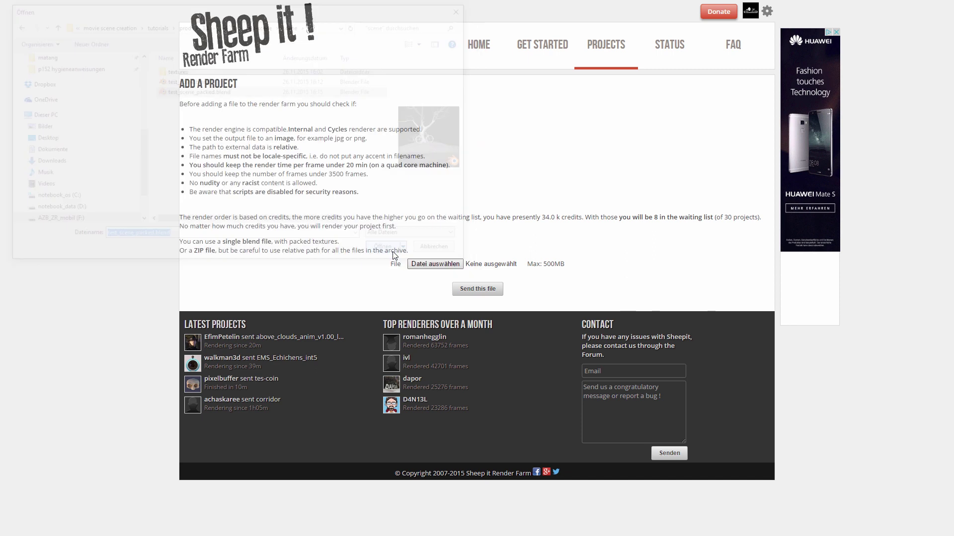
{"action": "left_click", "coordinate": [481, 291]}
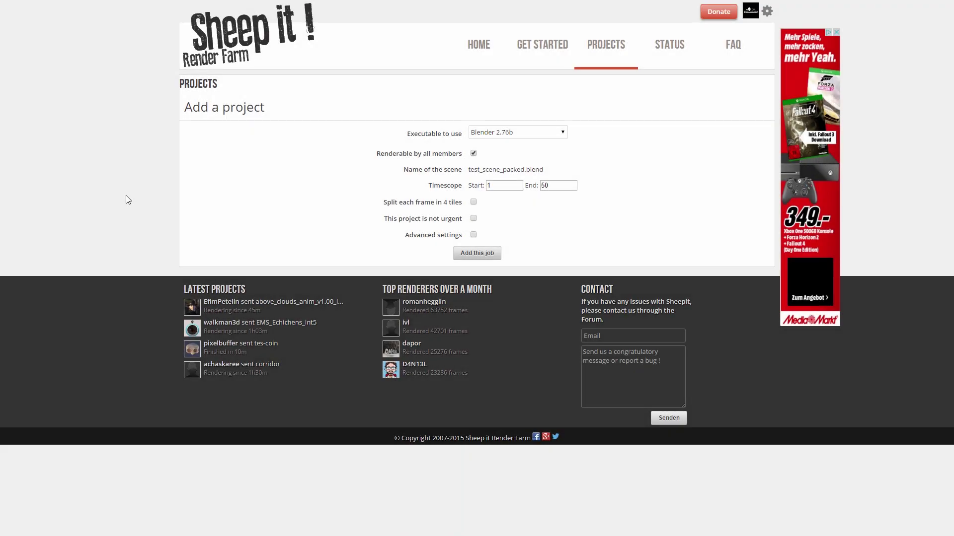
Add test_scene_packed.blend as a job with default settings, frames 1 to 50
{"action": "mouse_move", "coordinate": [418, 202]}
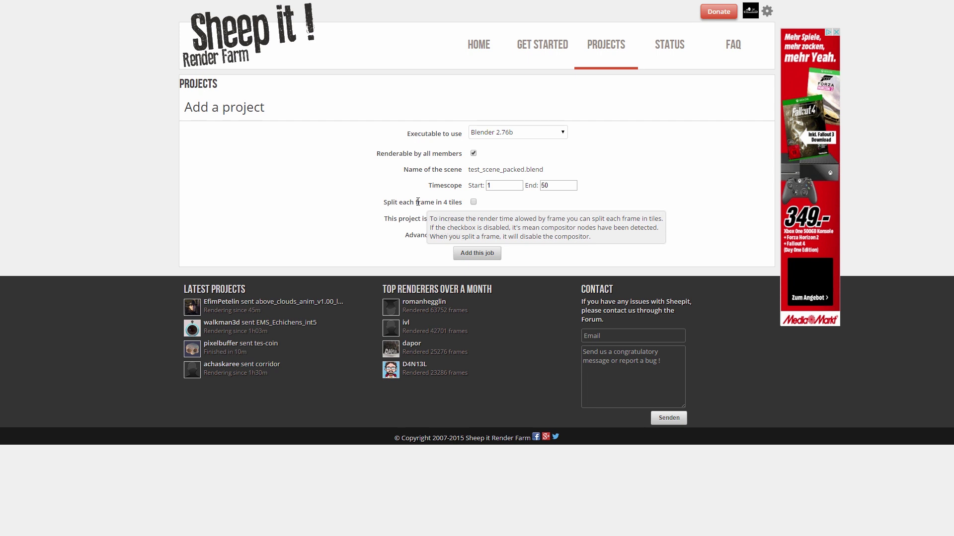
{"action": "left_click", "coordinate": [471, 257]}
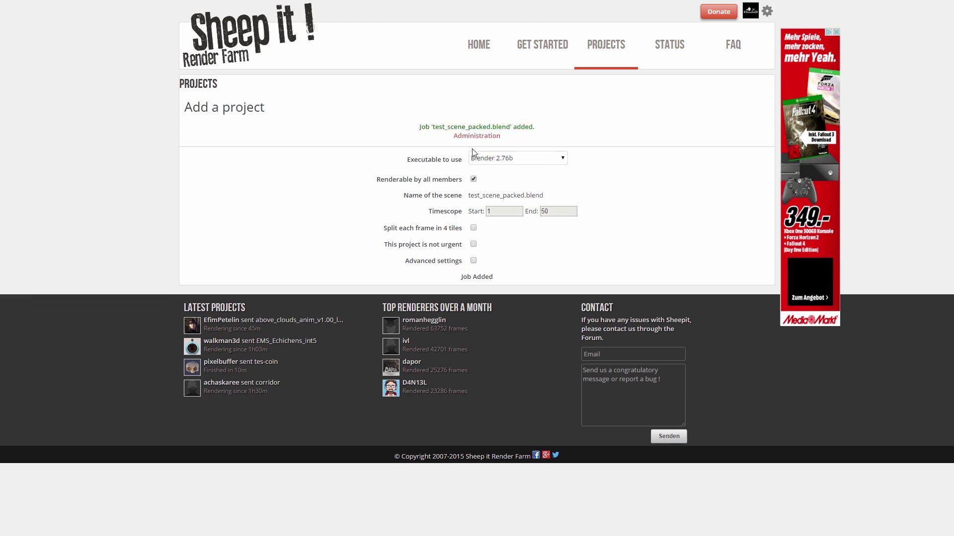
Tick 'Allow GPU' for the test_scene_packed project, then return to Get Started
{"action": "scroll", "coordinate": [509, 230], "scroll_direction": "down", "scroll_amount": 2}
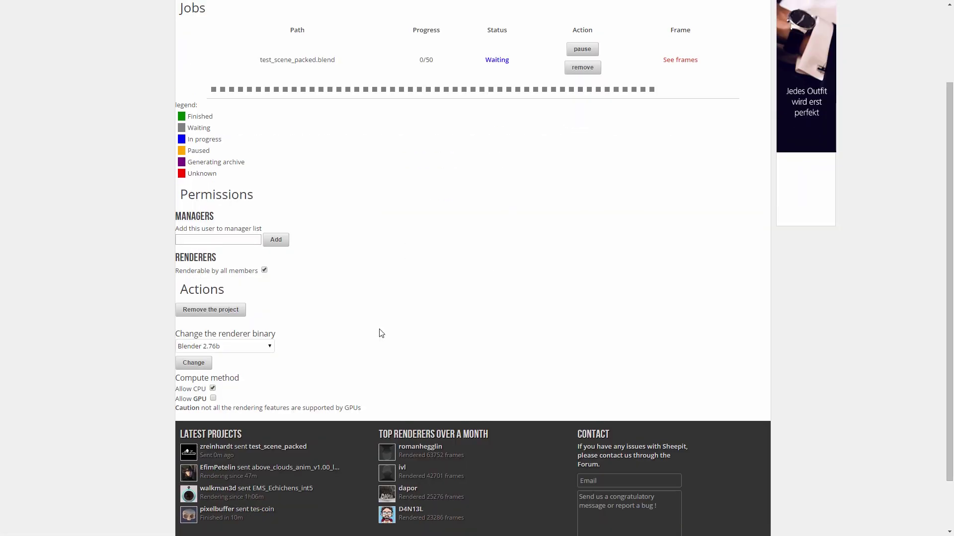
{"action": "left_click", "coordinate": [212, 399]}
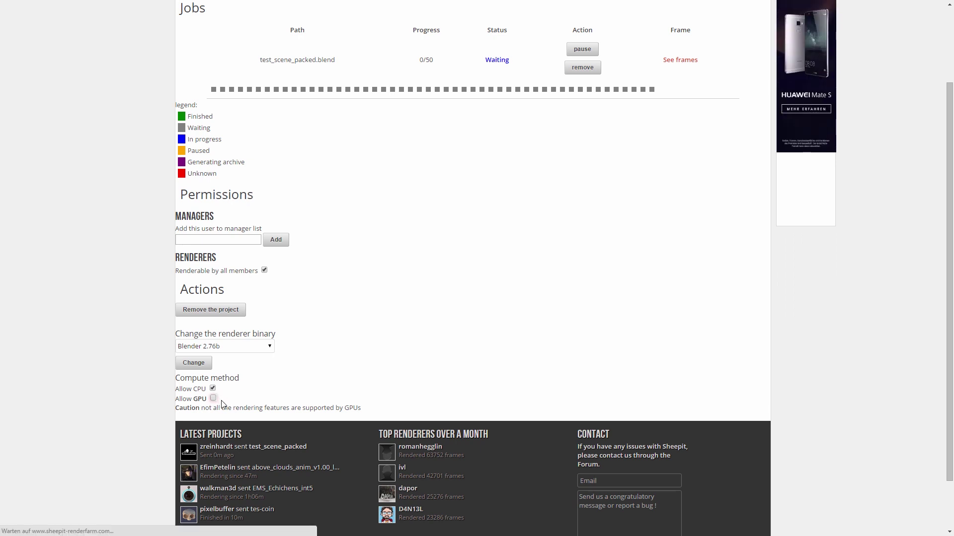
{"action": "scroll", "coordinate": [222, 404], "scroll_direction": "down", "scroll_amount": 2}
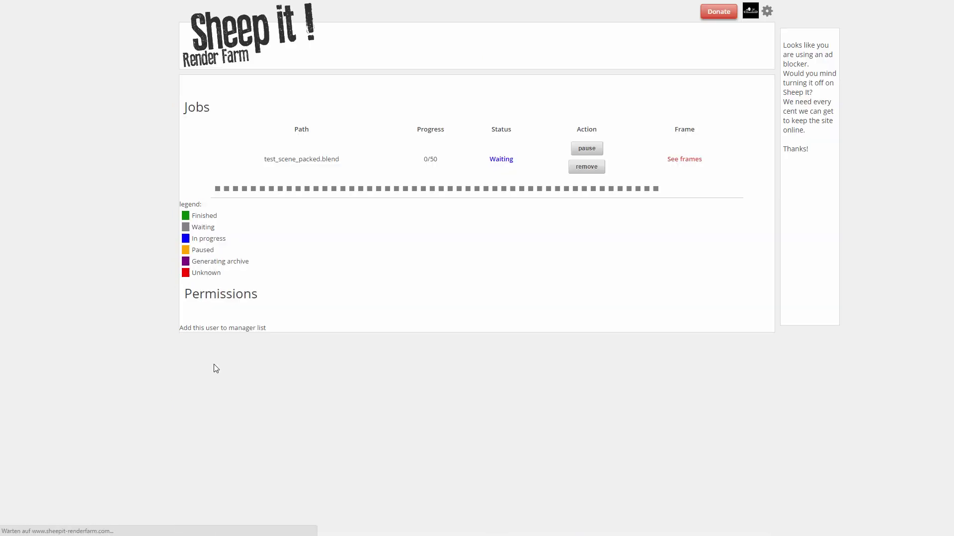
{"action": "scroll", "coordinate": [362, 313], "scroll_direction": "up", "scroll_amount": 3}
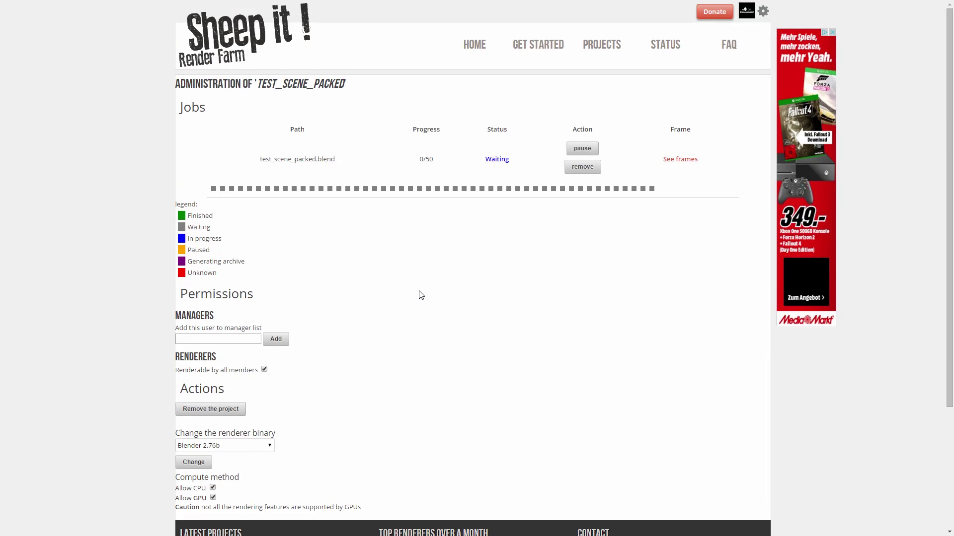
{"action": "left_click", "coordinate": [535, 58]}
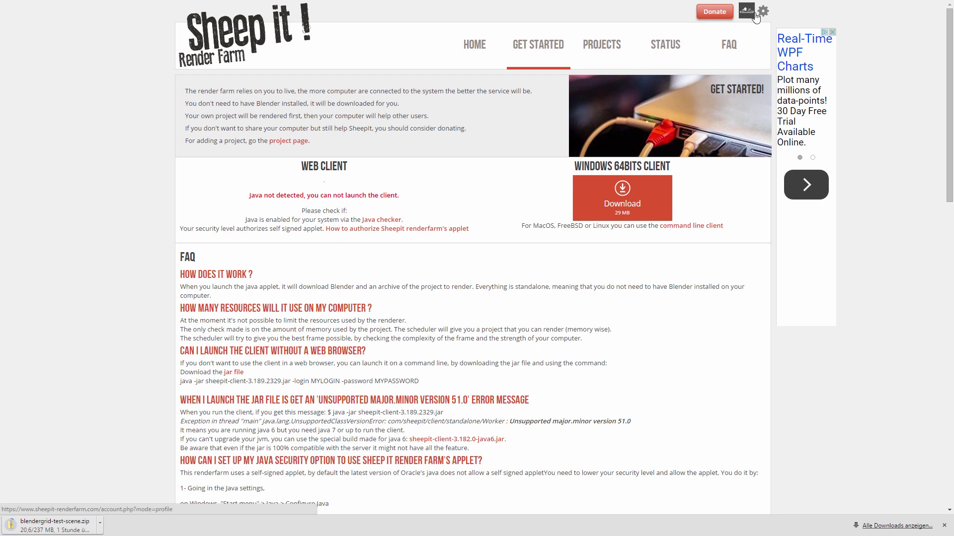
Open the profile menu to reach the test_scene_packed administration page
{"action": "left_click", "coordinate": [752, 14]}
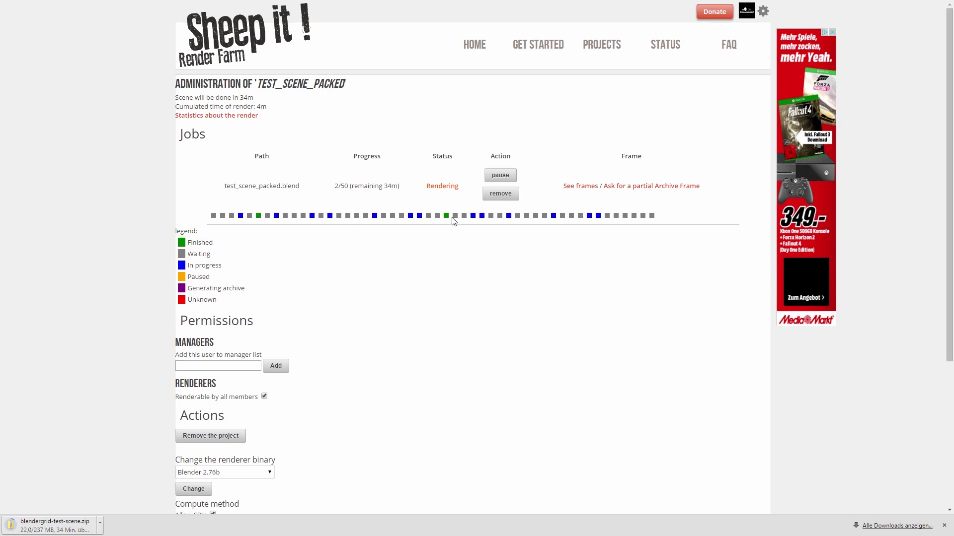
Preview the green frame square, then open the 'See frames' gallery for test_scene_packed.blend
{"action": "mouse_move", "coordinate": [447, 218]}
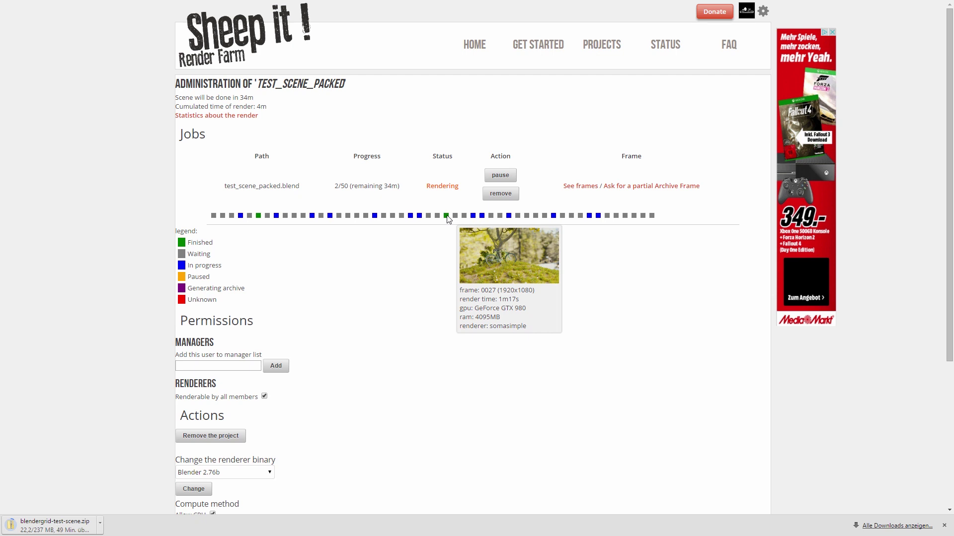
{"action": "left_click", "coordinate": [580, 186]}
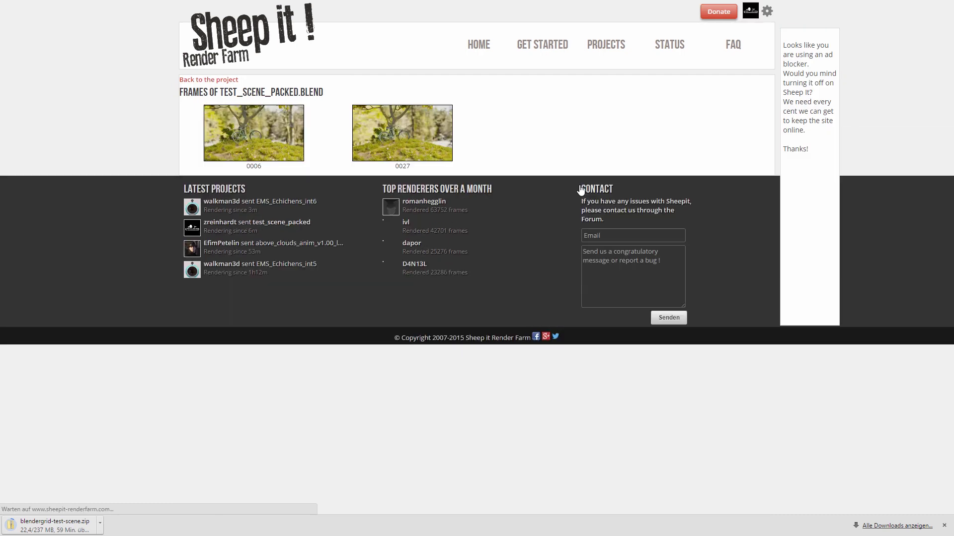
Download frame 0006 and view frame 0027's bicycle render at full size
{"action": "left_click", "coordinate": [251, 140]}
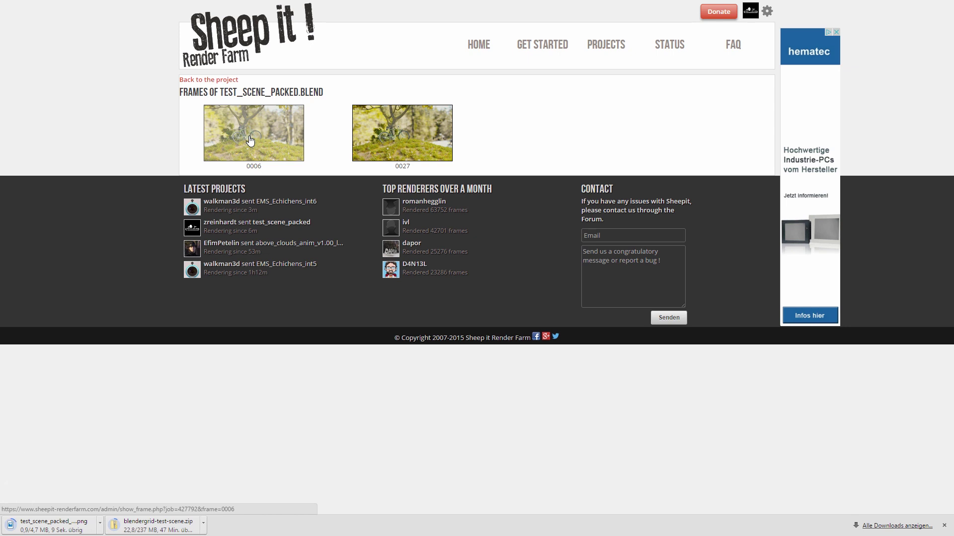
{"action": "left_click", "coordinate": [392, 137]}
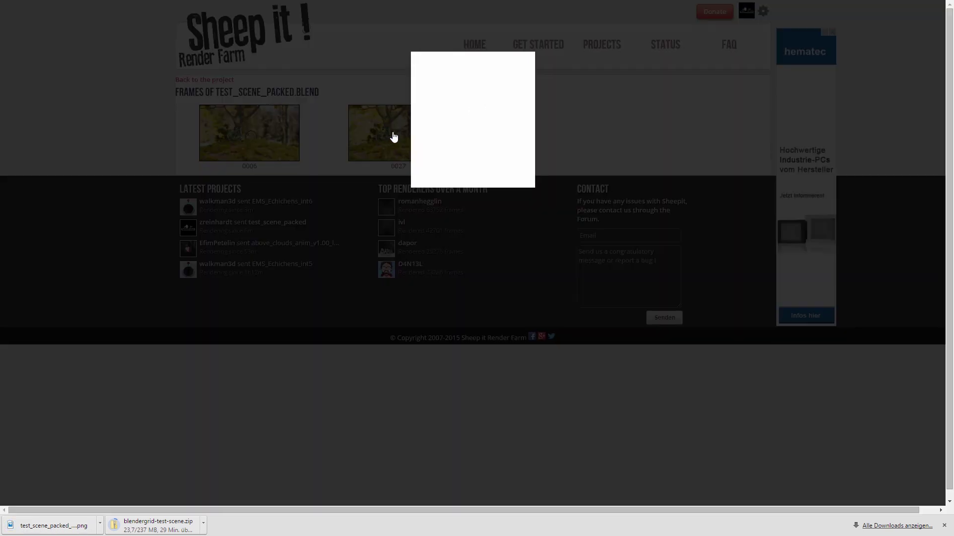
{"action": "scroll", "coordinate": [427, 132], "scroll_direction": "down", "scroll_amount": 2}
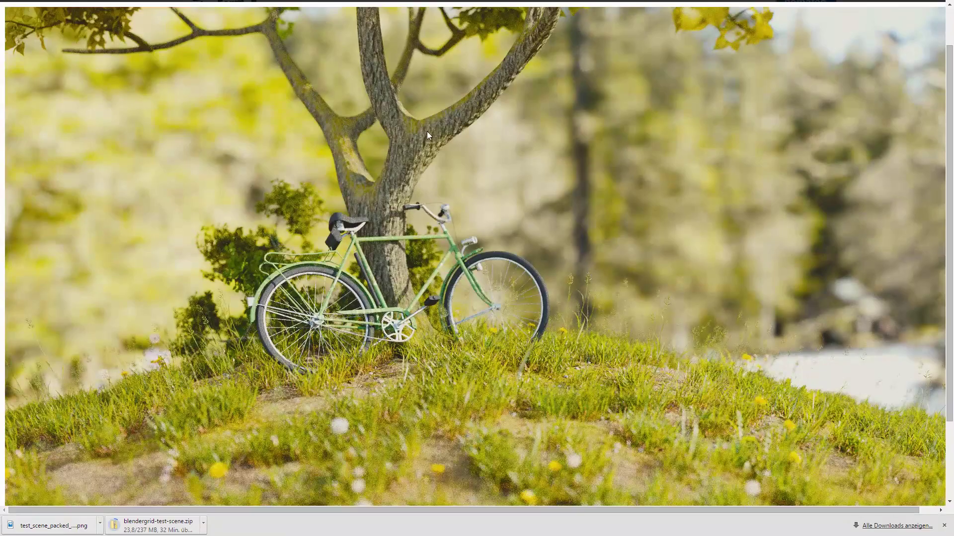
{"action": "scroll", "coordinate": [427, 132], "scroll_direction": "down", "scroll_amount": 1}
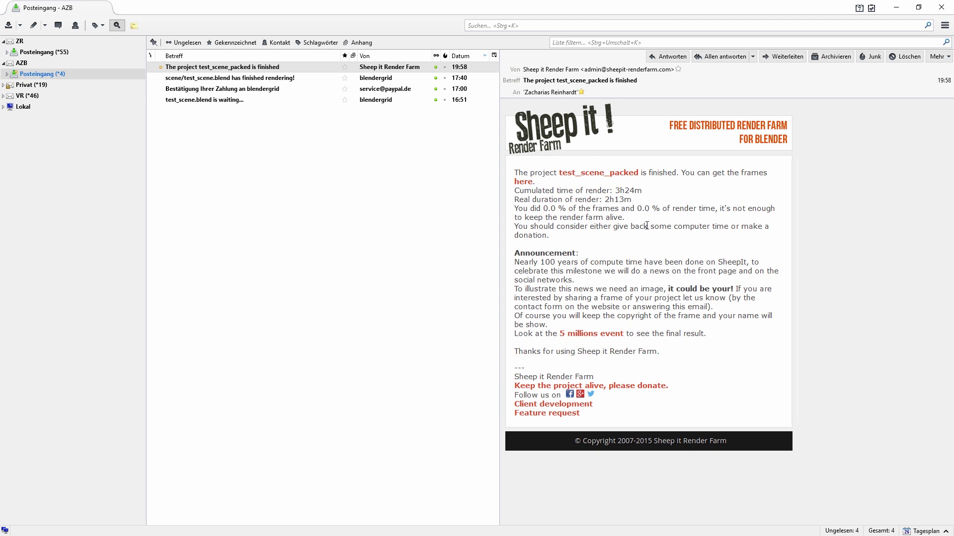
Open the finished project from the email link and download test_scene_packed.zip via Get Archive Frame
{"action": "left_click", "coordinate": [523, 182]}
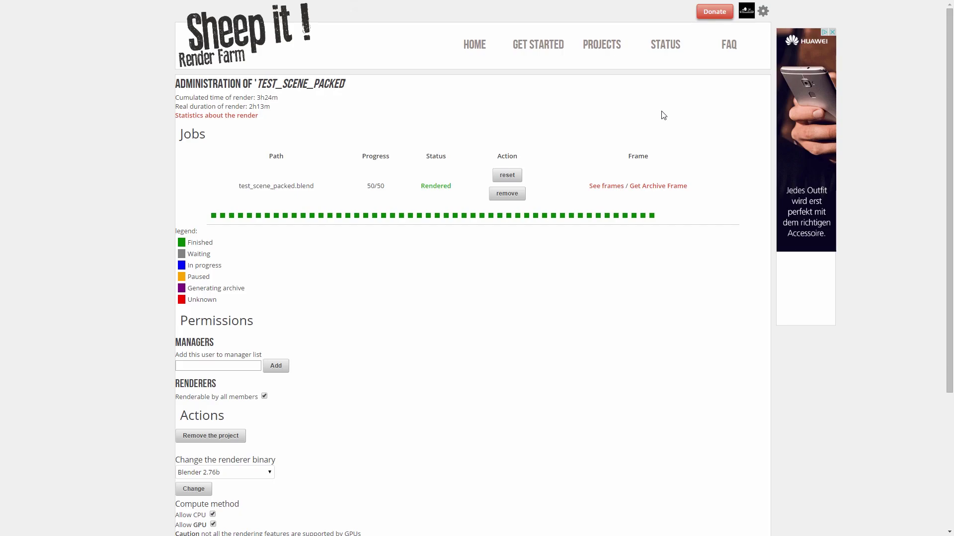
{"action": "left_click", "coordinate": [654, 187]}
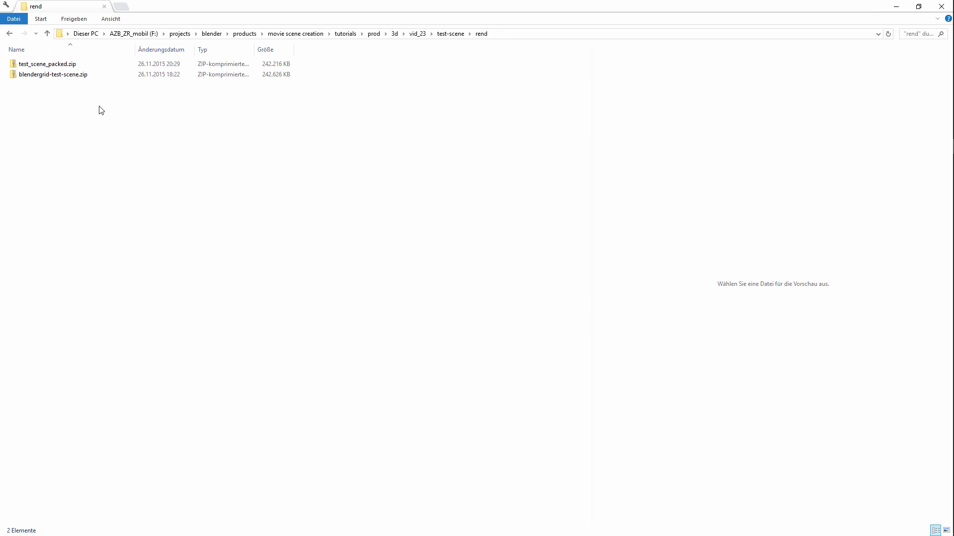
Extract both zip archives into their own folders with 7-Zip's Entpacken nach
{"action": "left_click_drag", "start_coordinate": [102, 113], "coordinate": [28, 63]}
{"action": "right_click_drag", "start_coordinate": [27, 64], "coordinate": [60, 112]}
{"action": "mouse_move", "coordinate": [73, 123]}
{"action": "left_click", "coordinate": [233, 138]}
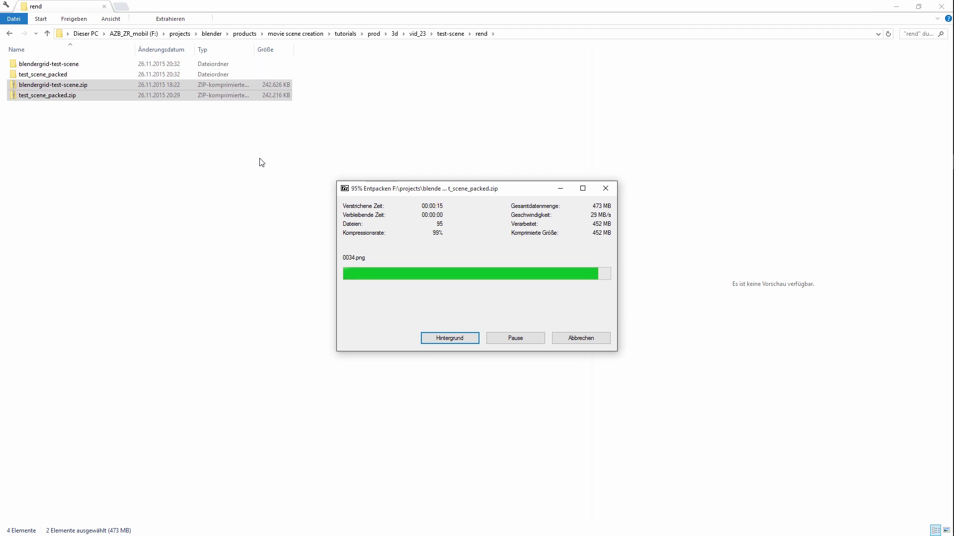
Check the test_scene_packed and blendergrid-test-scene folders each hold 50 PNG frames
{"action": "double_click", "coordinate": [63, 75]}
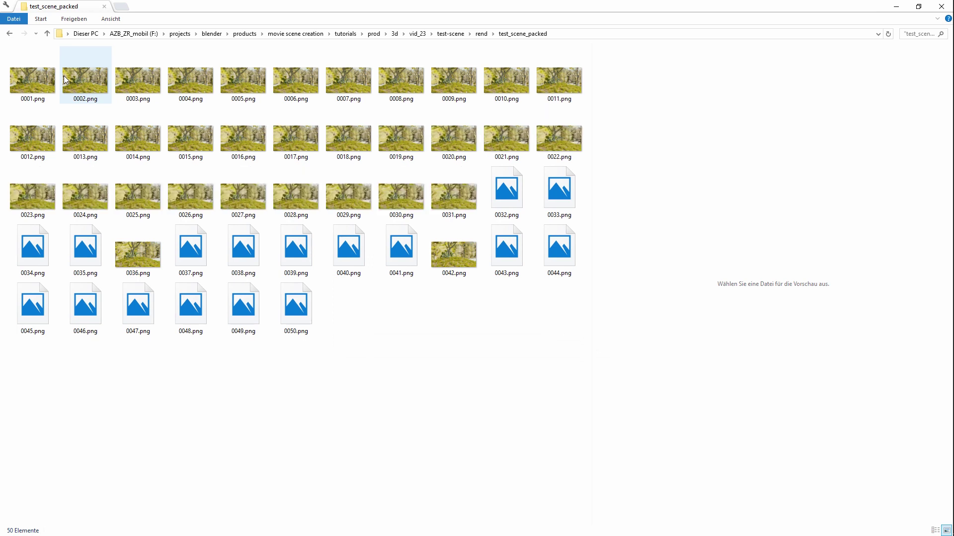
{"action": "left_click", "coordinate": [480, 35]}
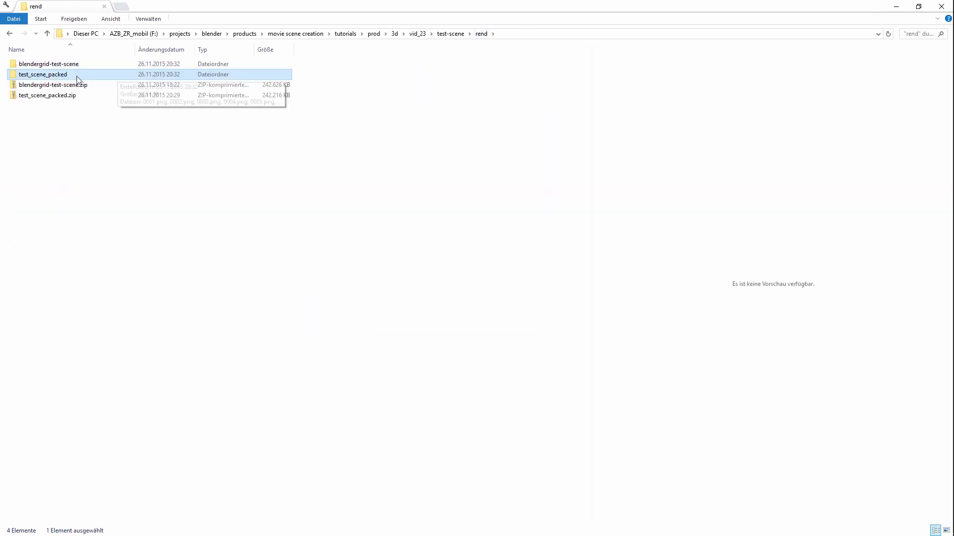
{"action": "double_click", "coordinate": [55, 67]}
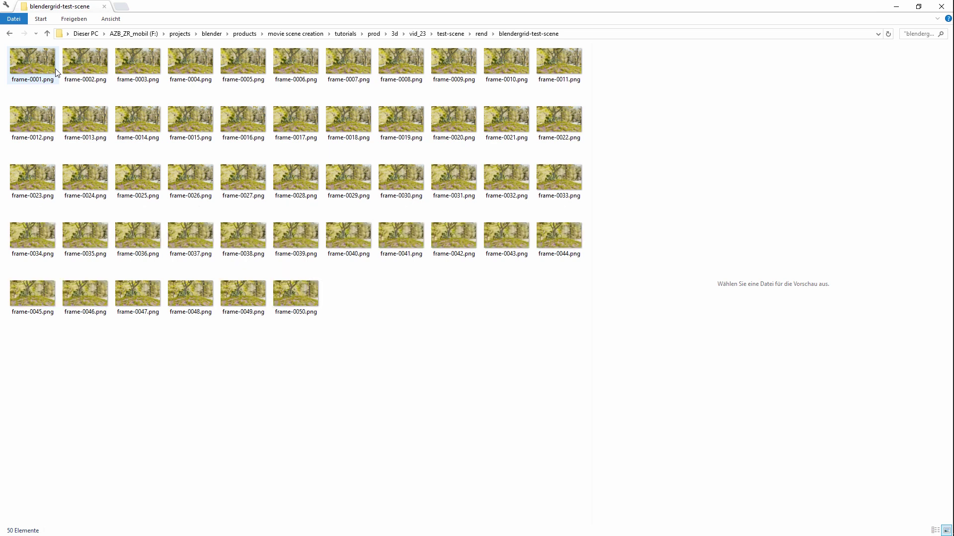
{"action": "left_click", "coordinate": [483, 36]}
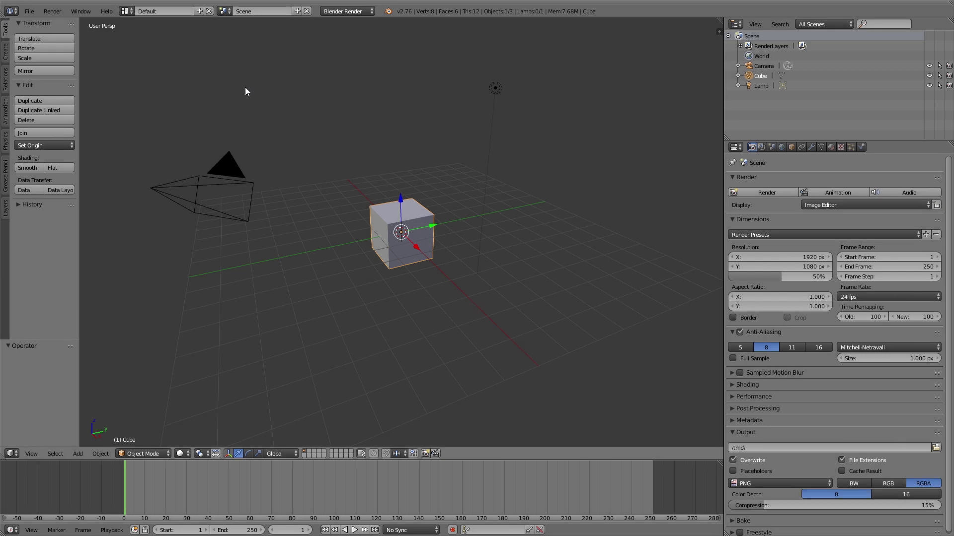
Switch to the Video Editing layout and select all 50 PNG frames in test_scene_packed as an image strip
{"action": "left_click", "coordinate": [126, 11]}
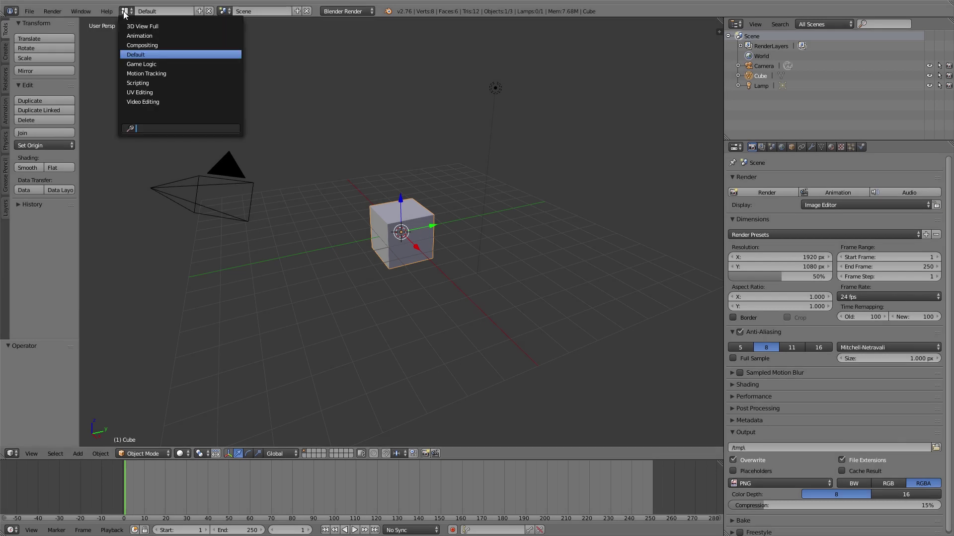
{"action": "left_click", "coordinate": [147, 102]}
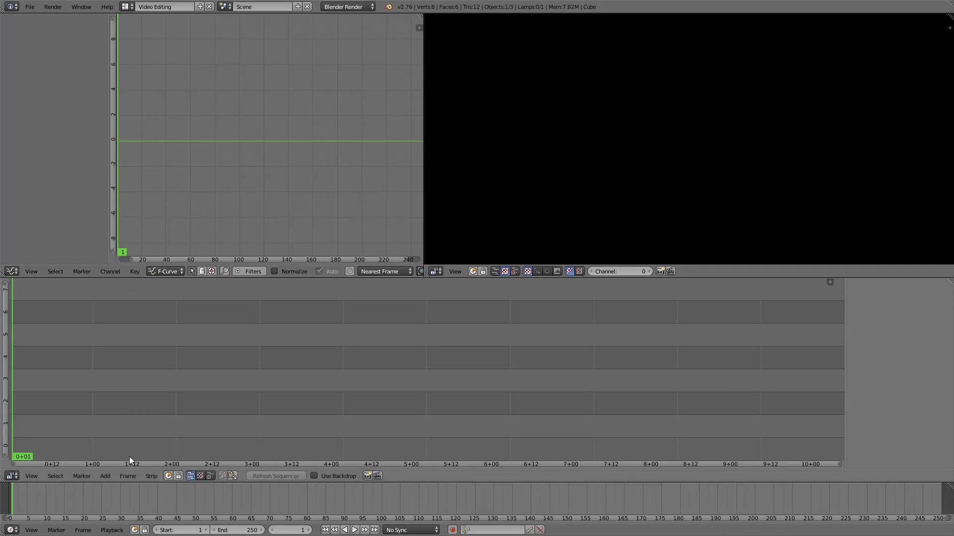
{"action": "left_click", "coordinate": [105, 477]}
{"action": "left_click", "coordinate": [123, 425]}
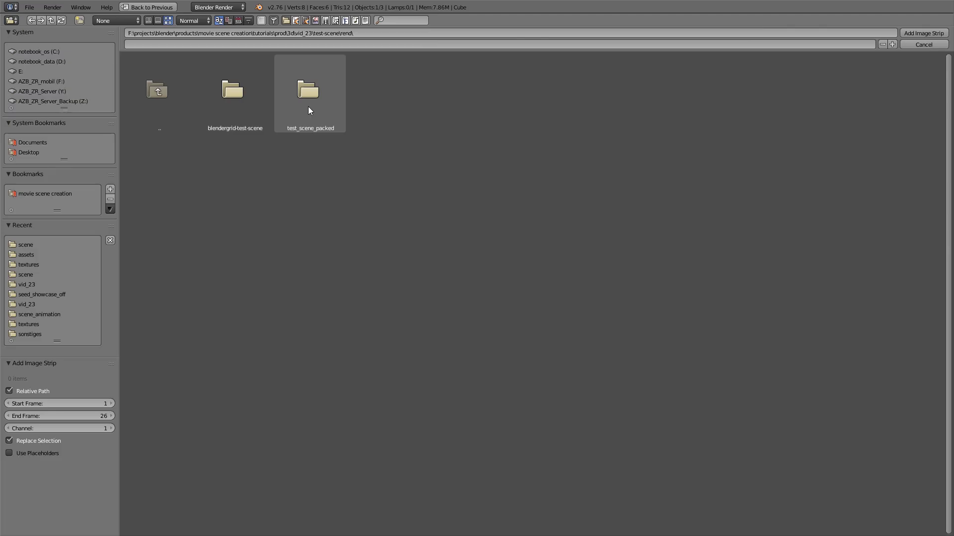
{"action": "left_click", "coordinate": [307, 106]}
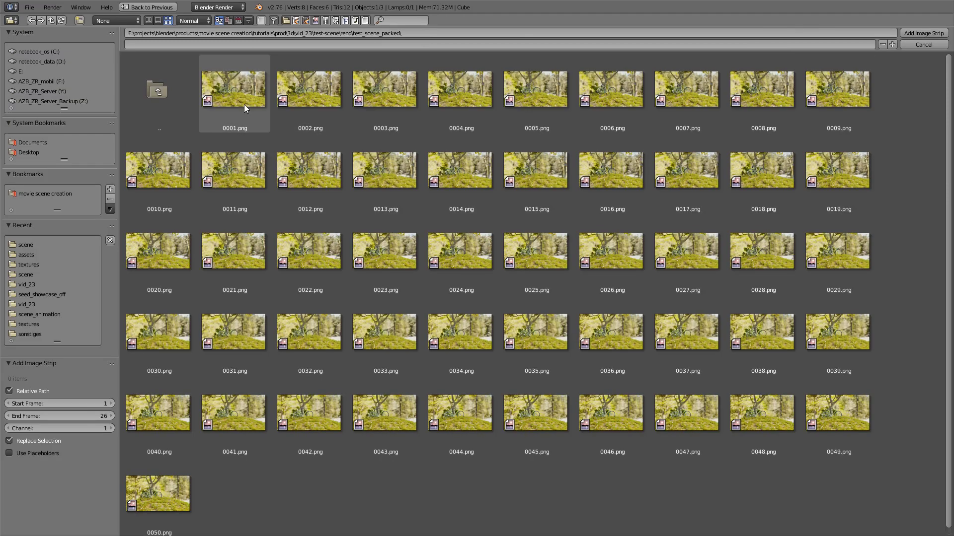
{"action": "key", "text": "a"}
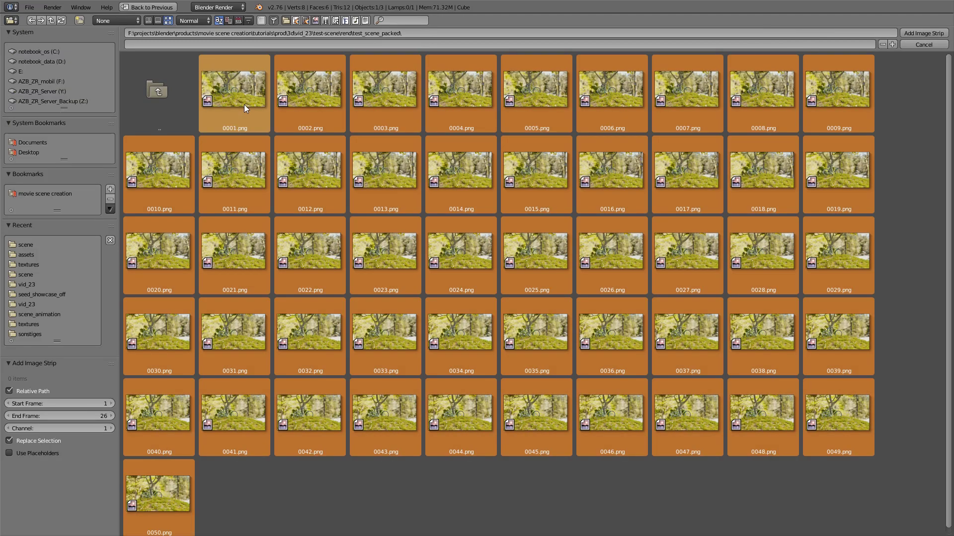
Add the image strip, then split the sequencer and turn the right half into render Properties
{"action": "left_click", "coordinate": [923, 34]}
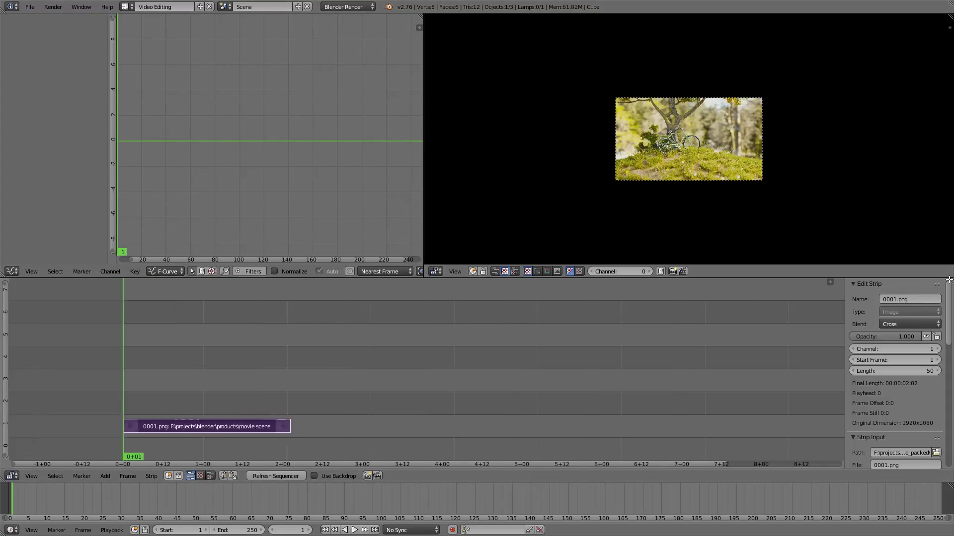
{"action": "left_click_drag", "start_coordinate": [822, 286], "coordinate": [663, 437]}
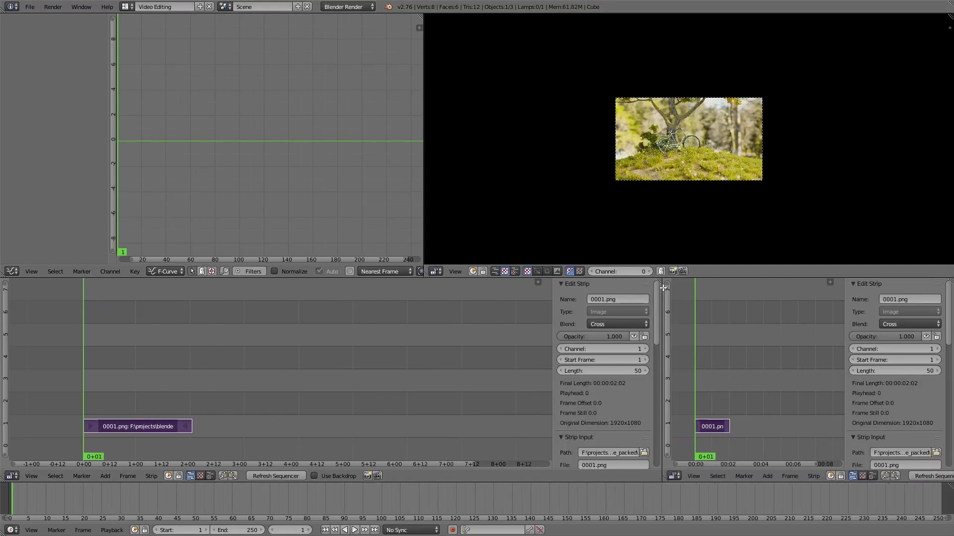
{"action": "left_click", "coordinate": [675, 476]}
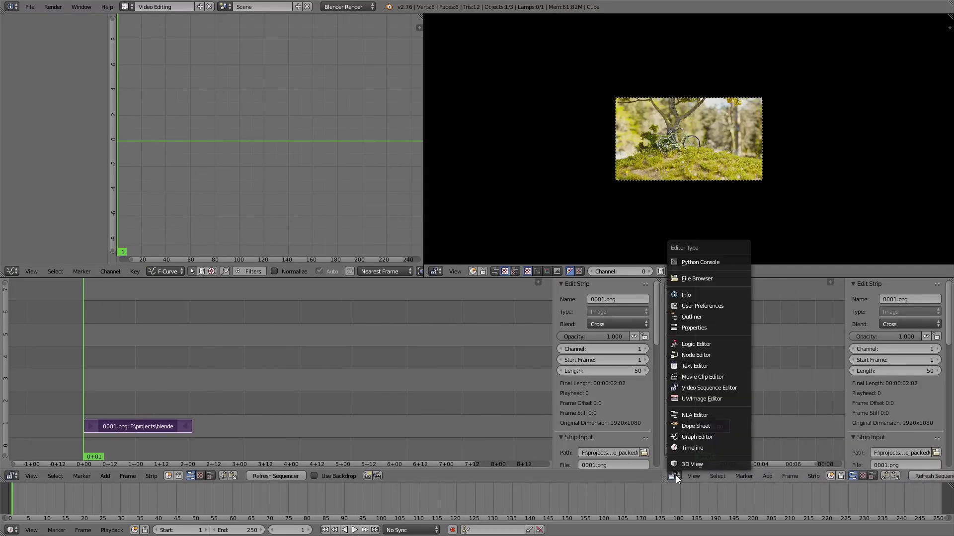
{"action": "left_click", "coordinate": [701, 327]}
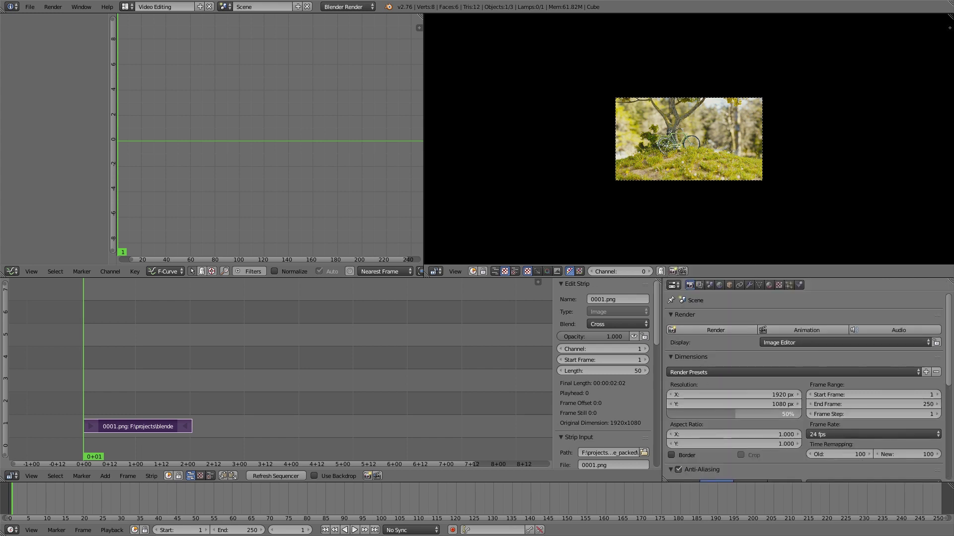
Set render resolution to 100%, frame rate to 25 fps and the end frame to 50
{"action": "left_click_drag", "start_coordinate": [745, 414], "coordinate": [777, 413]}
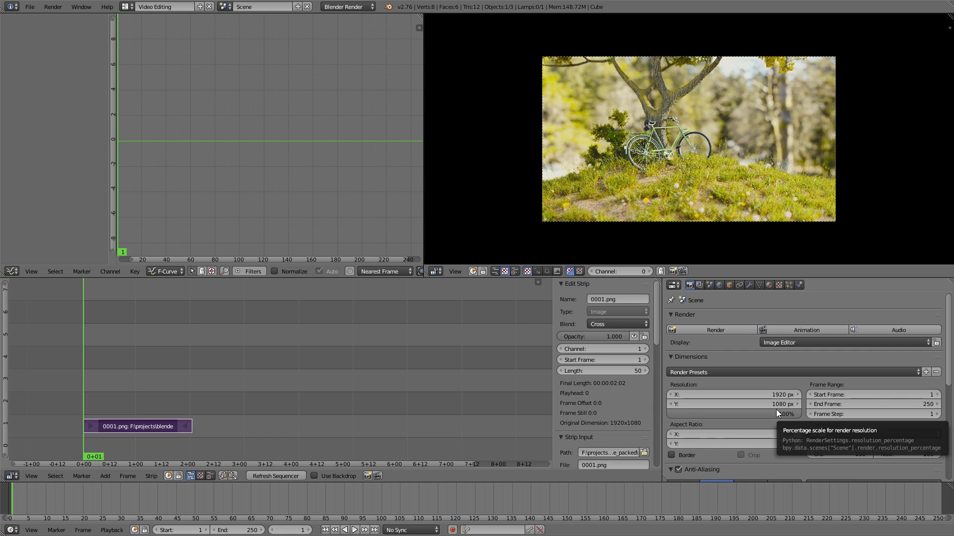
{"action": "left_click", "coordinate": [903, 433]}
{"action": "left_click", "coordinate": [862, 464]}
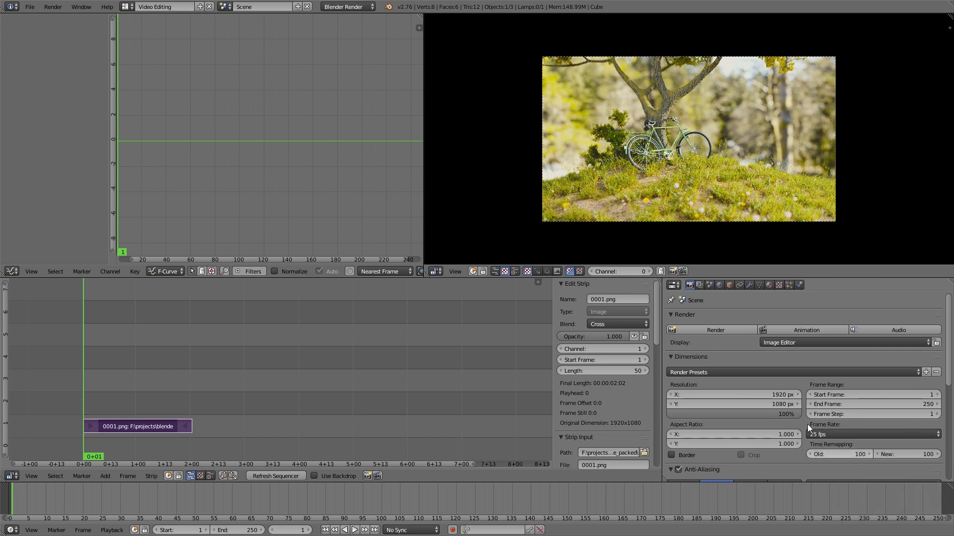
{"action": "left_click", "coordinate": [725, 357]}
{"action": "left_click", "coordinate": [702, 315]}
{"action": "left_click", "coordinate": [695, 339]}
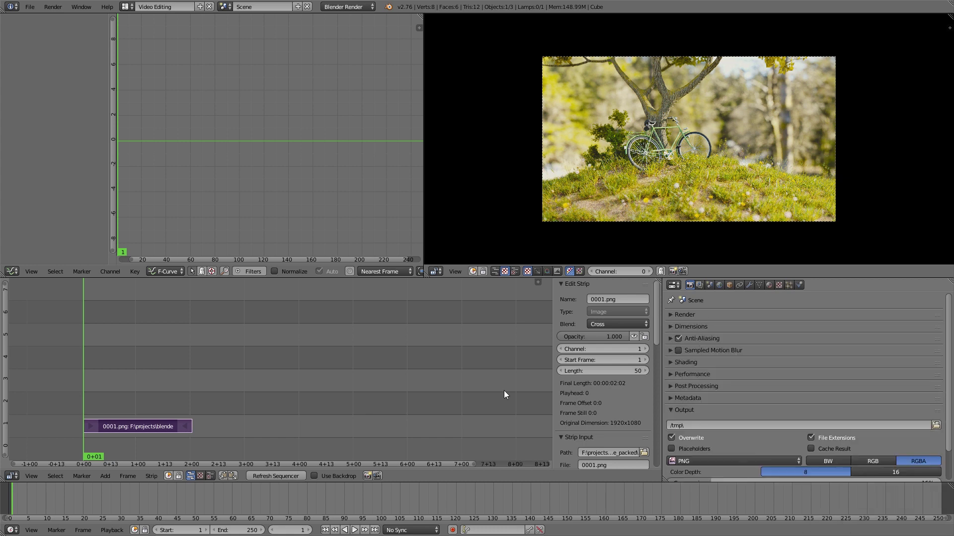
{"action": "left_click", "coordinate": [236, 530]}
{"action": "type", "text": "50"}
{"action": "key", "text": "Return"}
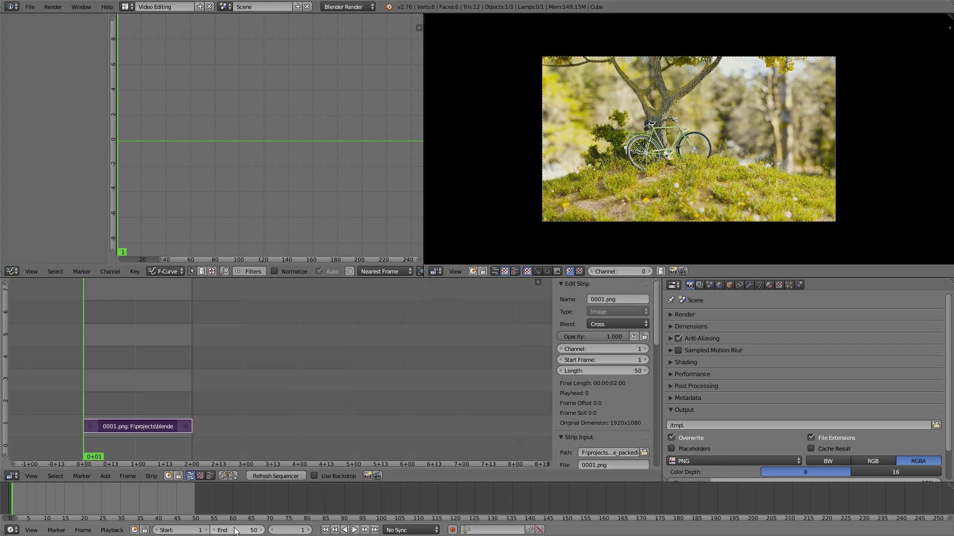
Set the output file format to AVI JPEG and browse for the output location
{"action": "scroll", "coordinate": [695, 412], "scroll_direction": "down", "scroll_amount": 1}
{"action": "left_click", "coordinate": [700, 441]}
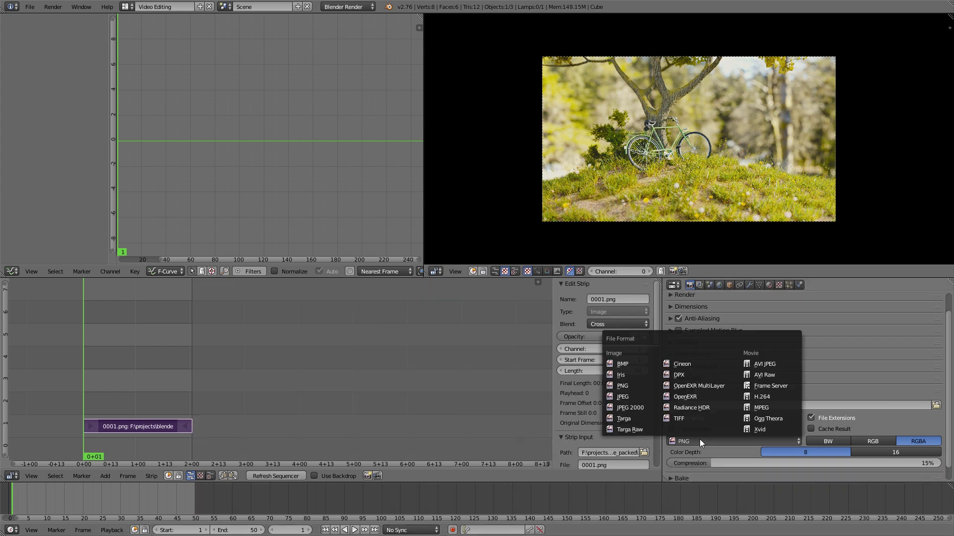
{"action": "left_click", "coordinate": [764, 364]}
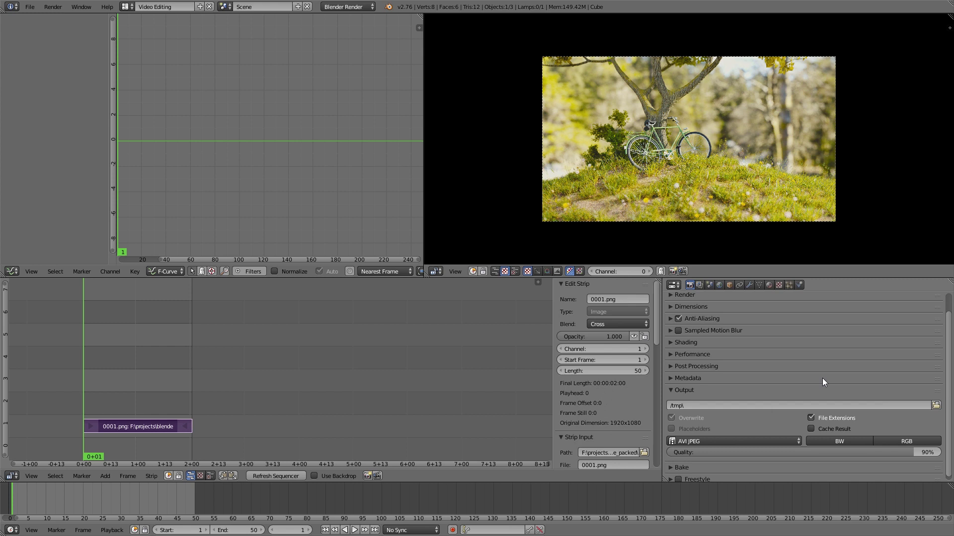
{"action": "scroll", "coordinate": [844, 417], "scroll_direction": "up", "scroll_amount": 1}
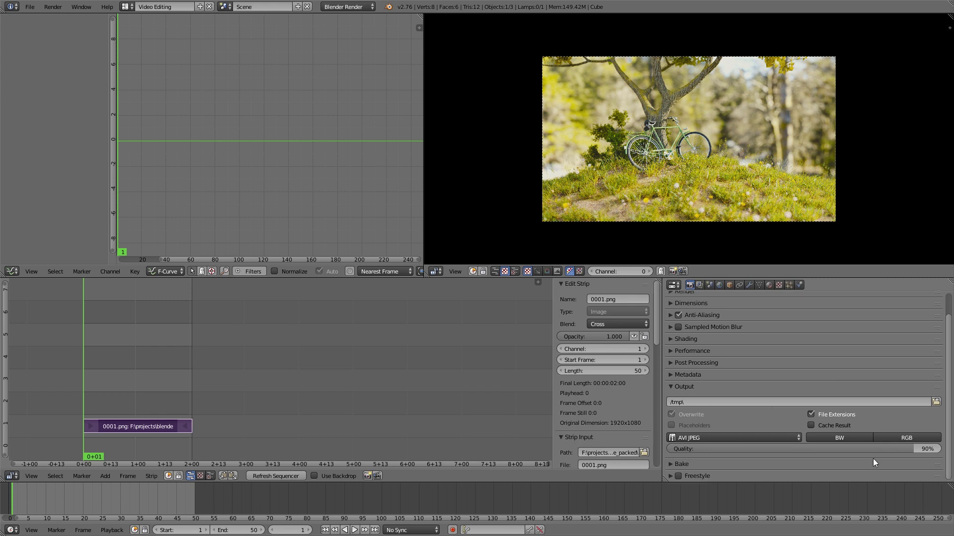
{"action": "left_click", "coordinate": [933, 420]}
Point the output path into the test-scene rend folder and render the 50-frame animation to AVI JPEG
{"action": "left_click", "coordinate": [32, 245]}
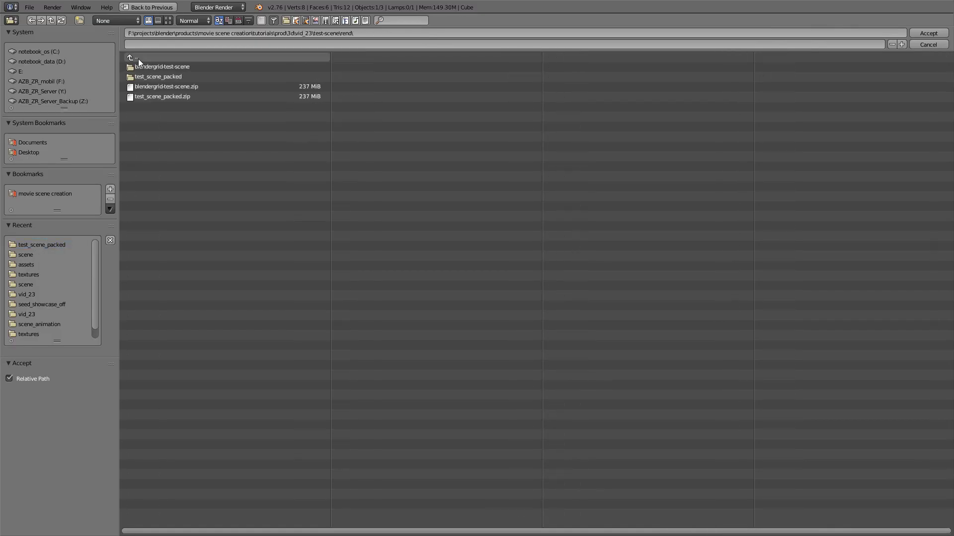
{"action": "left_click", "coordinate": [163, 44]}
{"action": "key", "text": "Return"}
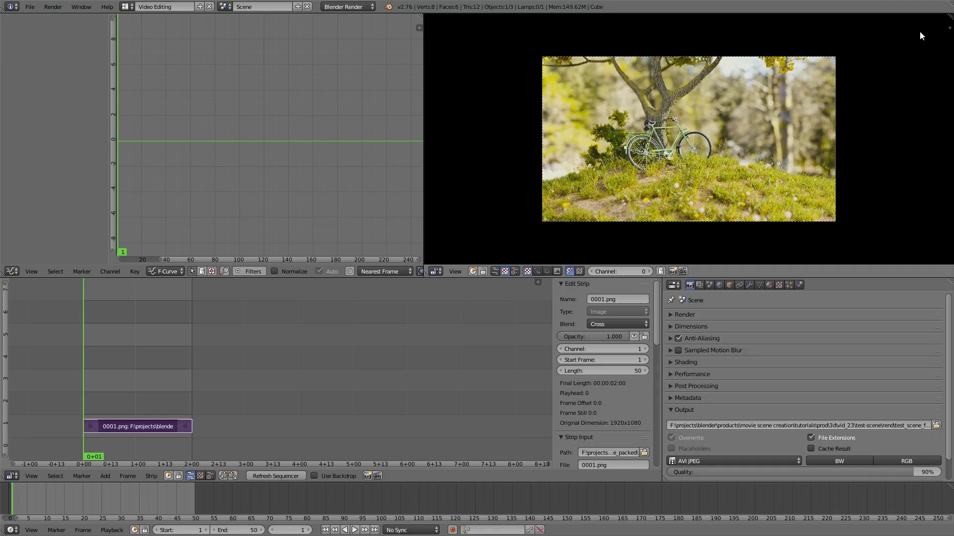
{"action": "scroll", "coordinate": [748, 318], "scroll_direction": "up", "scroll_amount": 3}
{"action": "left_click", "coordinate": [791, 331]}
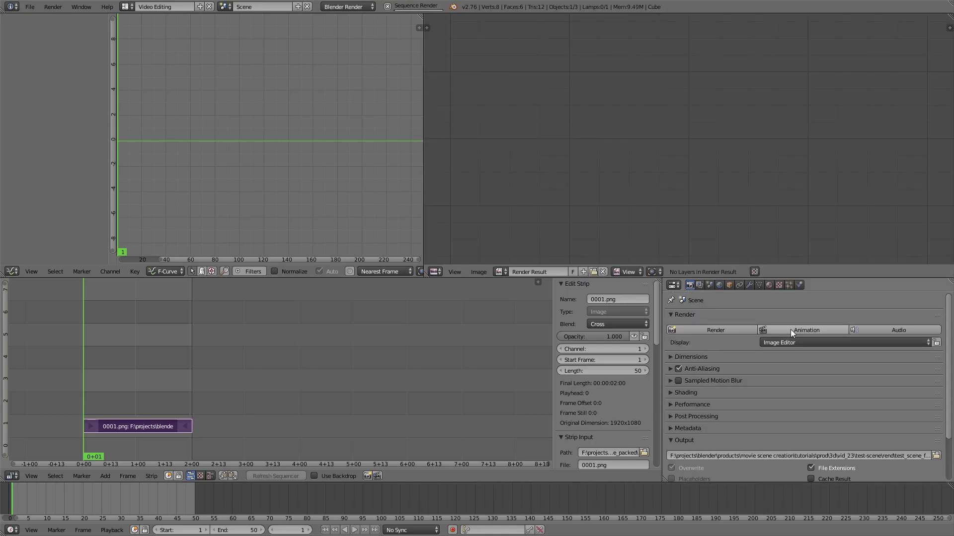